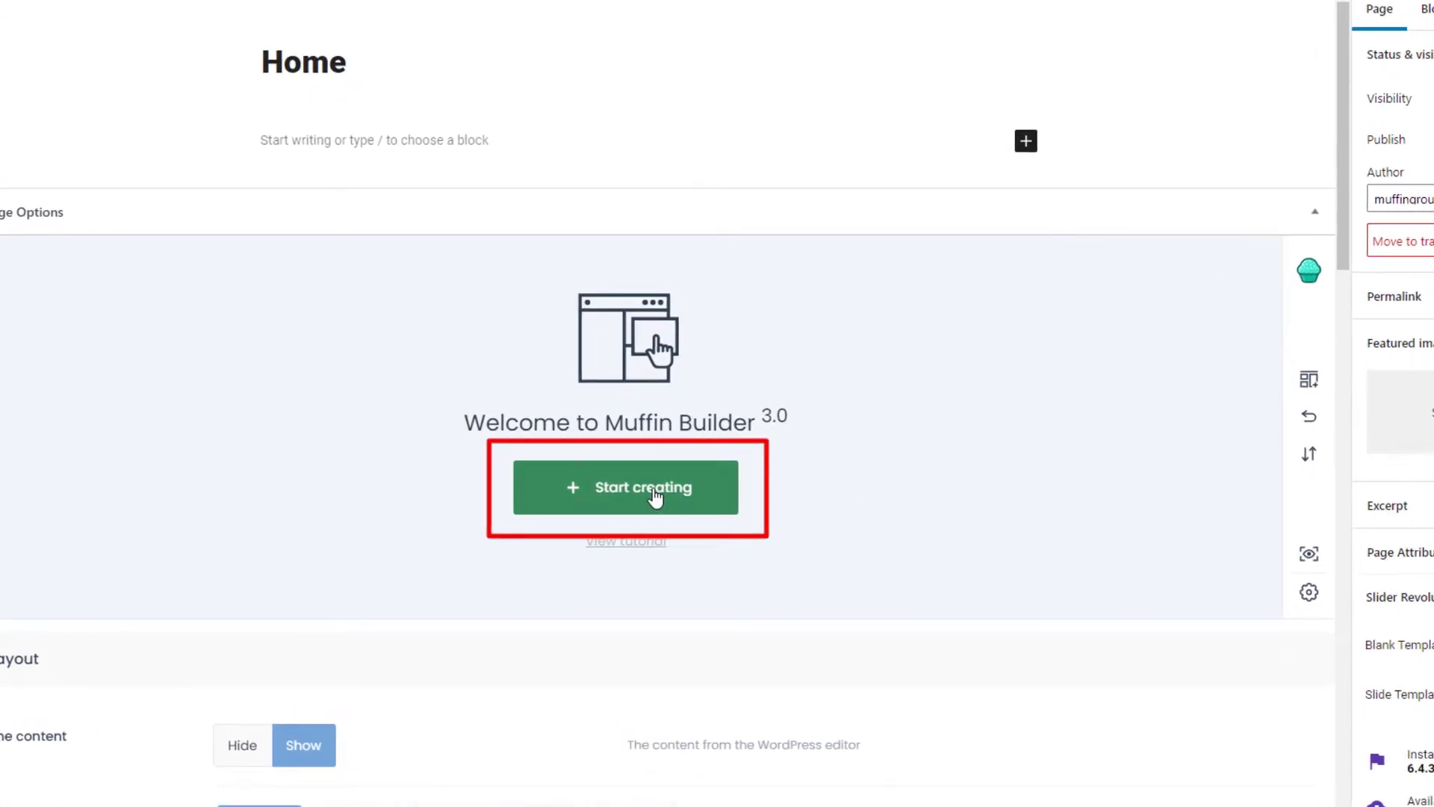
Step: Start building the Home page with a section using the 1/2 | 1/2 wrap layout
left_click(655, 496)
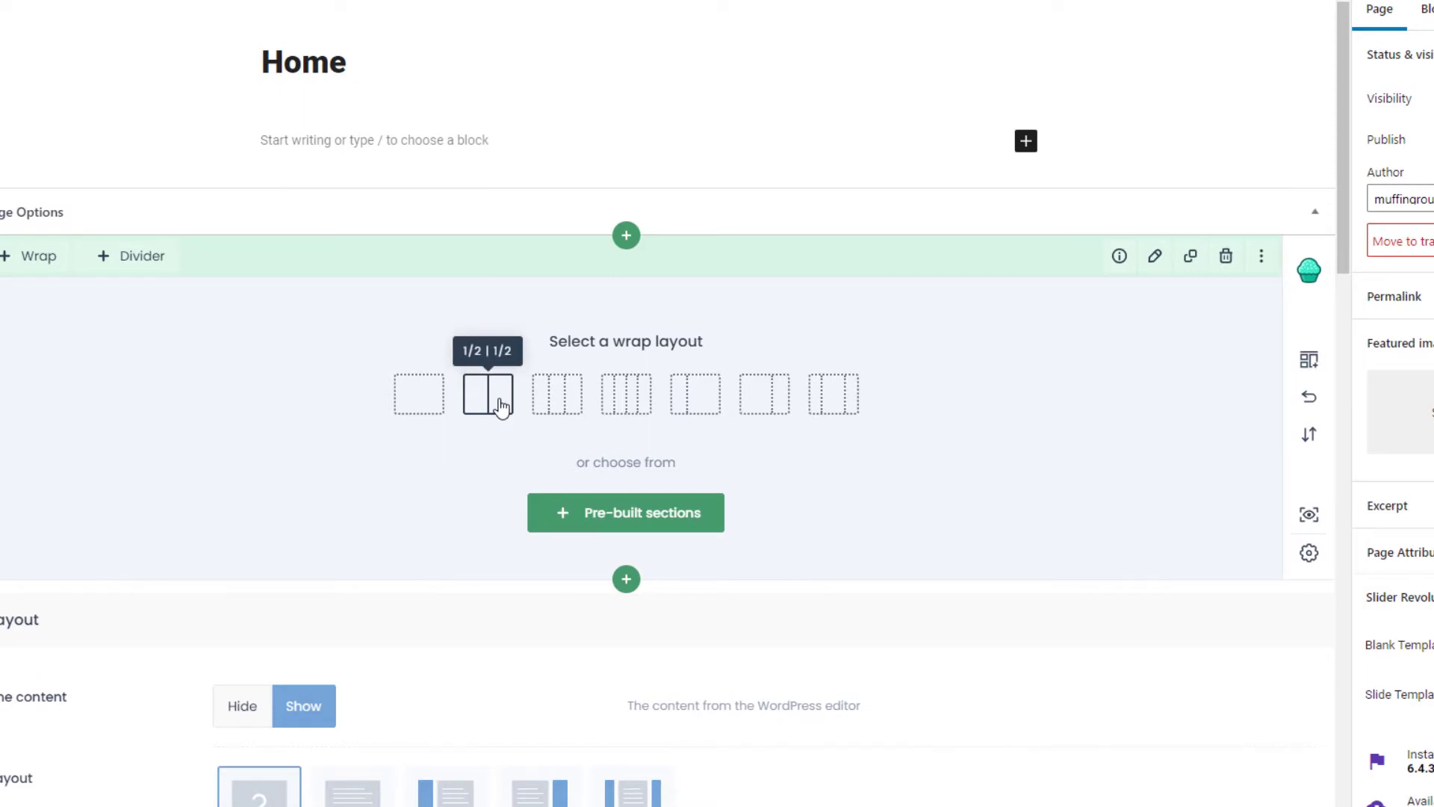
left_click(499, 405)
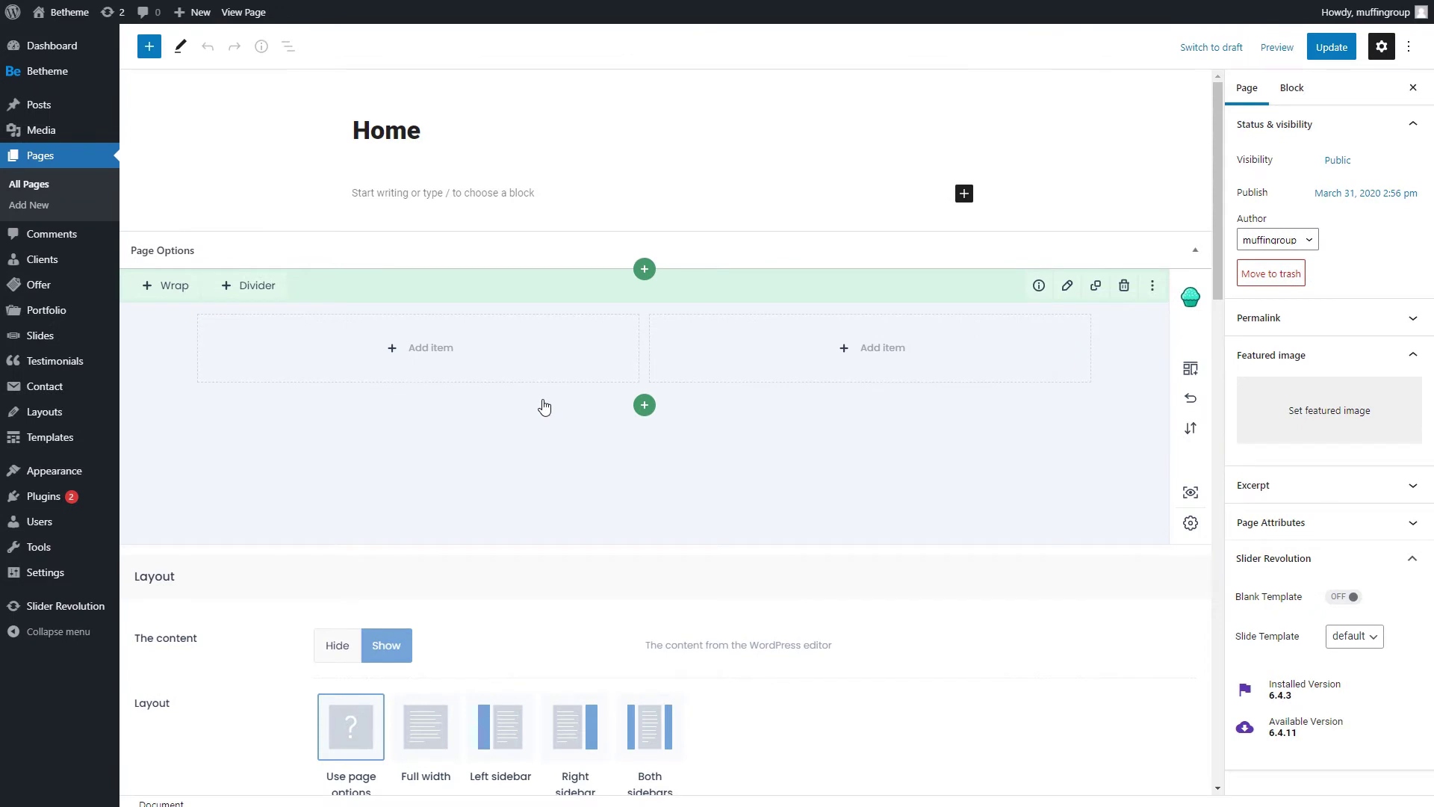
Step: Widen the left wrap to 3/5 and return it to 1/2
mouse_move(314, 355)
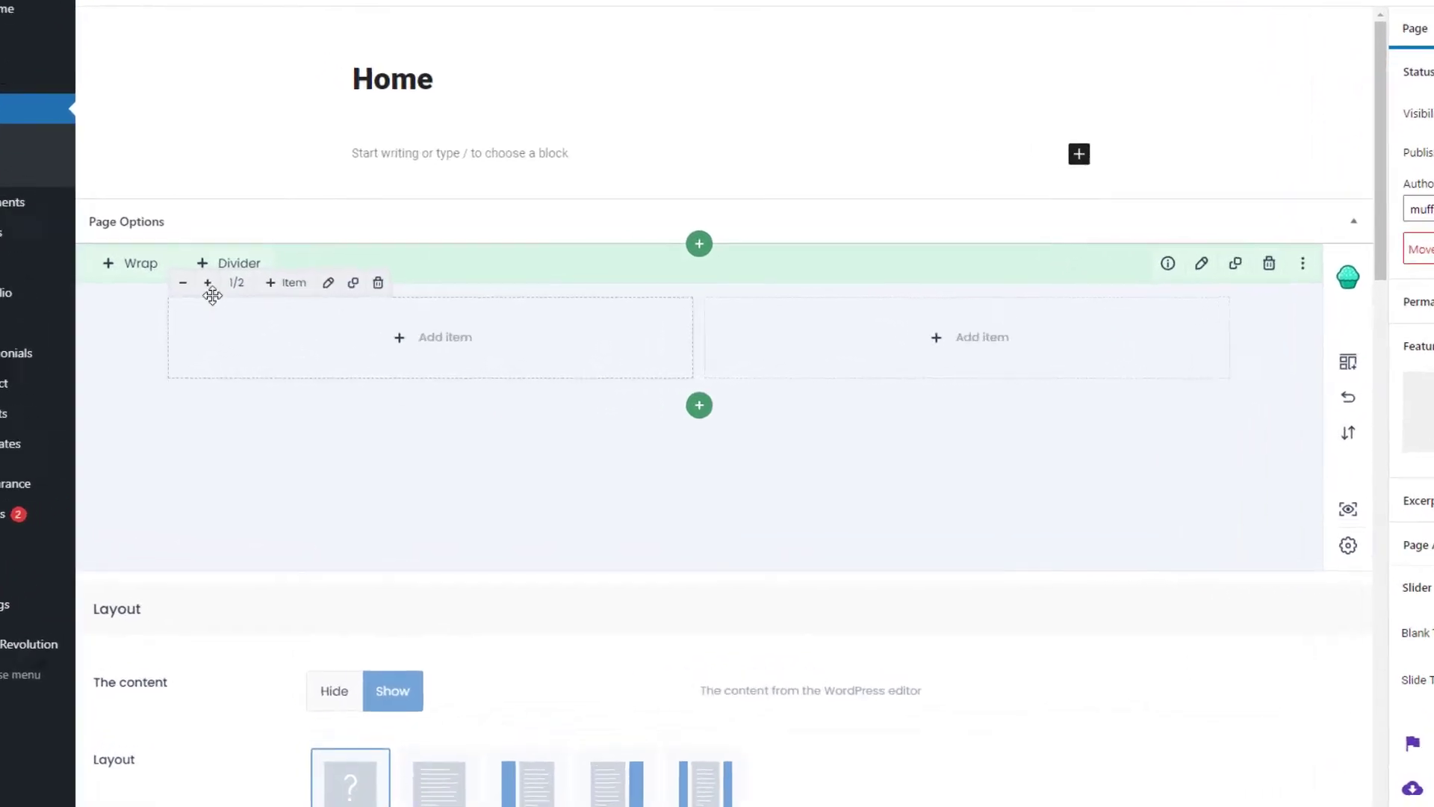
left_click(186, 267)
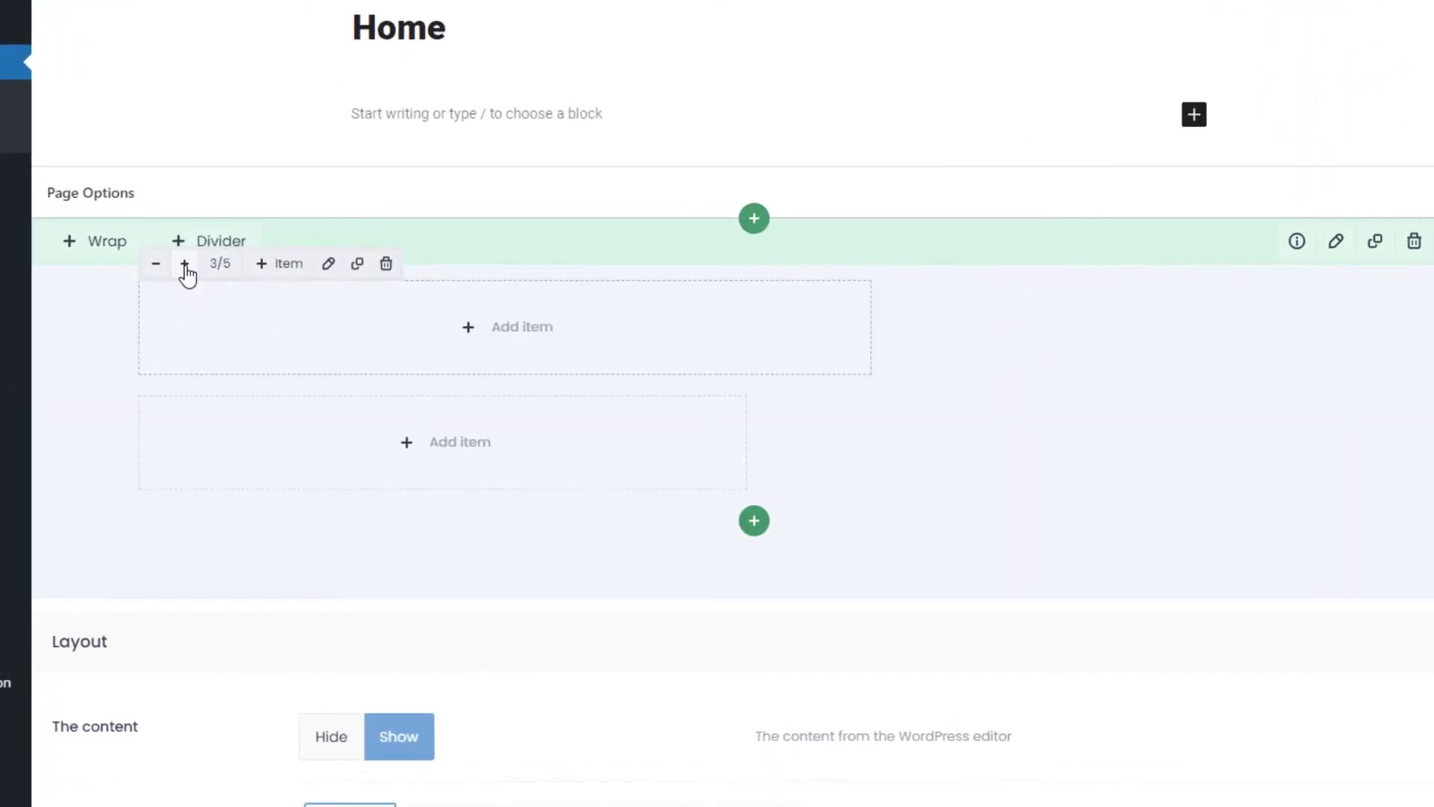
left_click(158, 267)
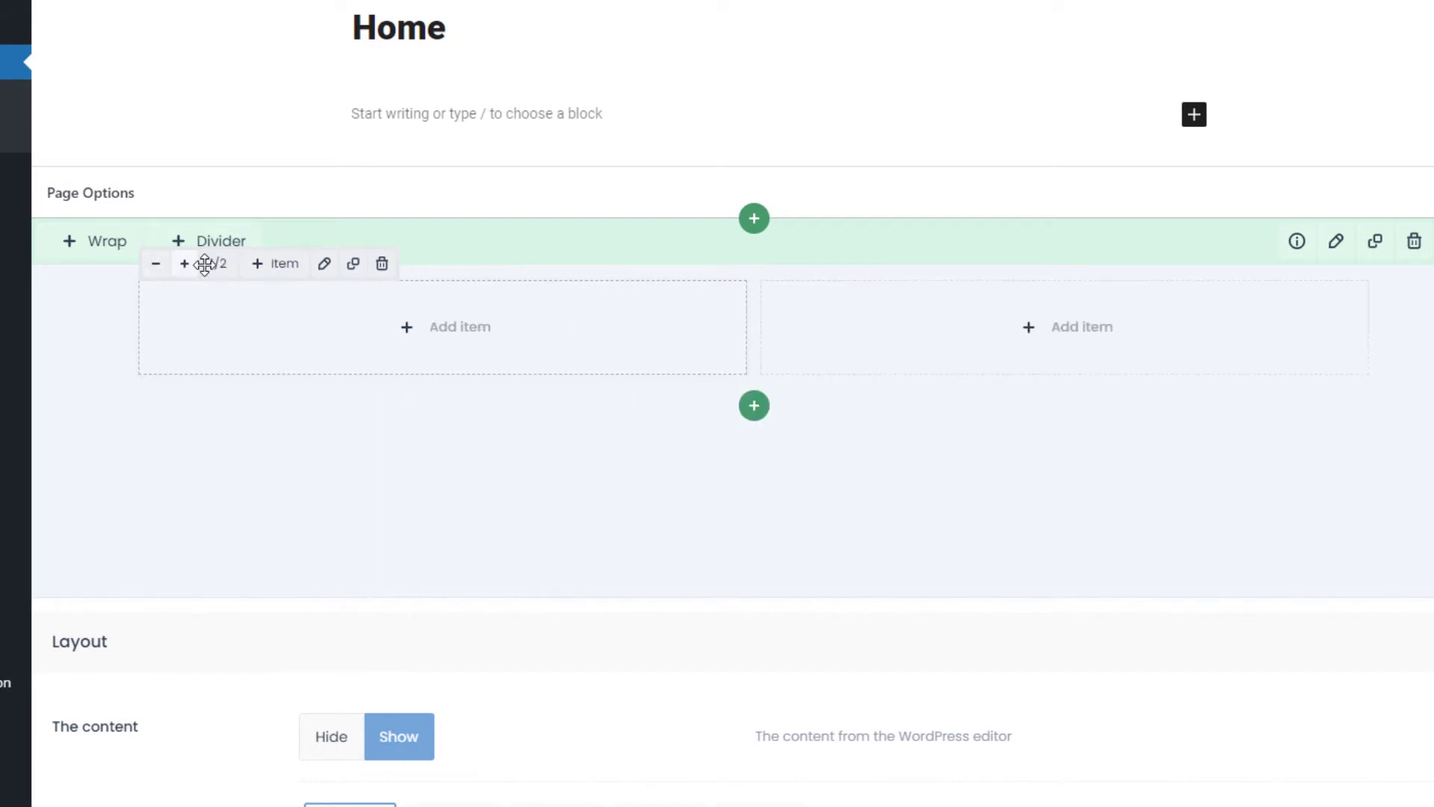
Step: Duplicate the left wrap and delete the extra wrap, confirming the deletion
left_click(354, 269)
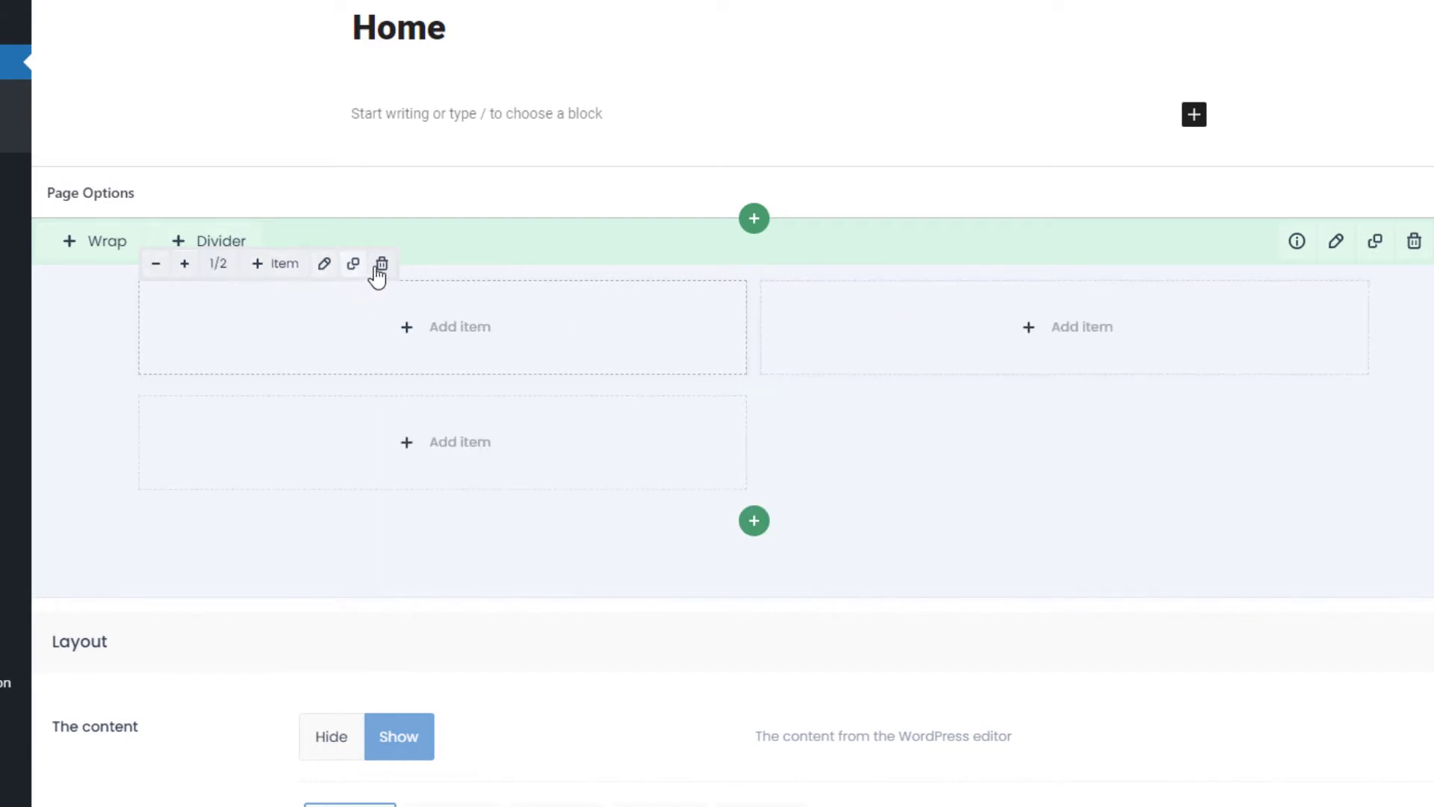
left_click(382, 264)
left_click(794, 554)
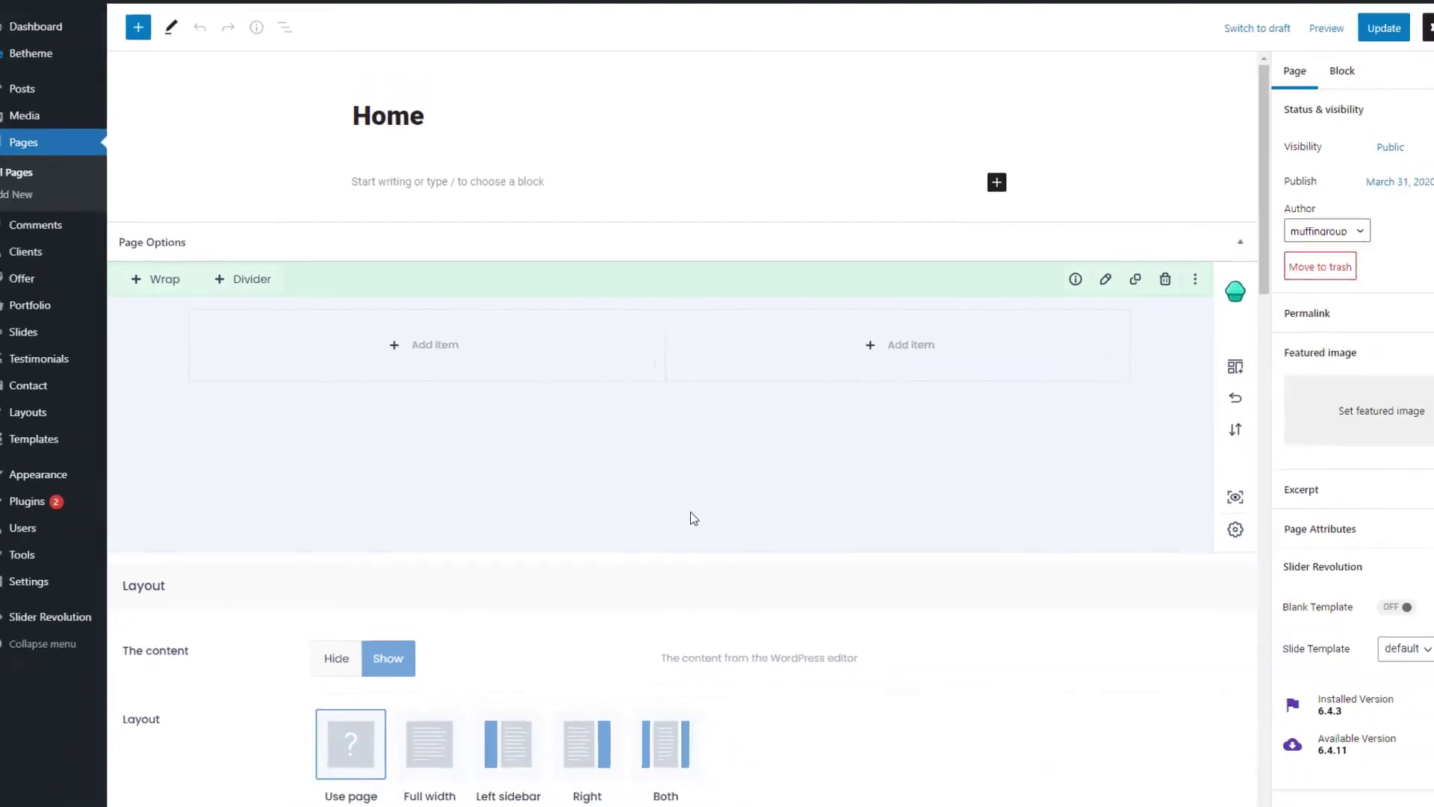
Step: Add an Image item to the left wrap by searching for "image", and step its width down and back up
mouse_move(553, 298)
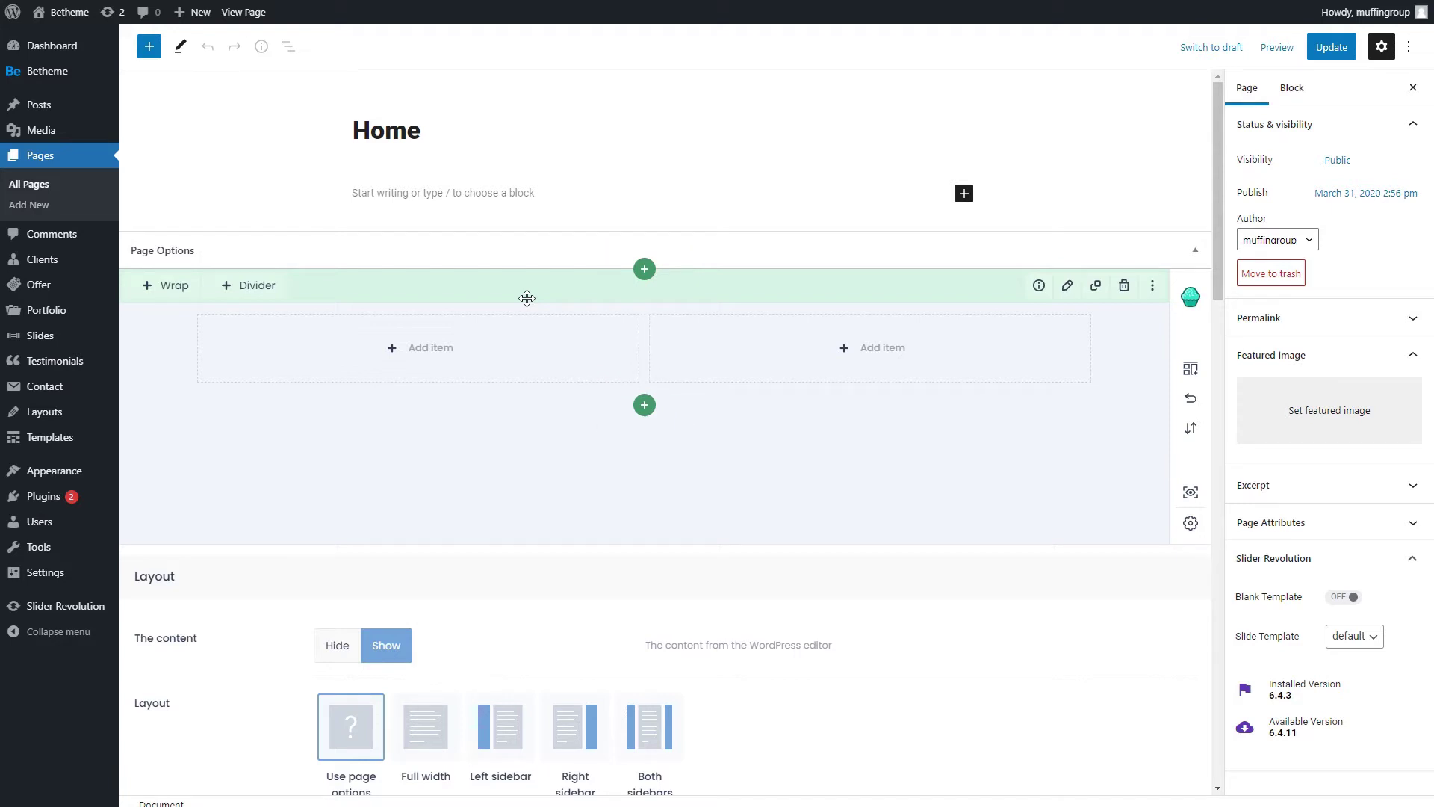
left_click(409, 354)
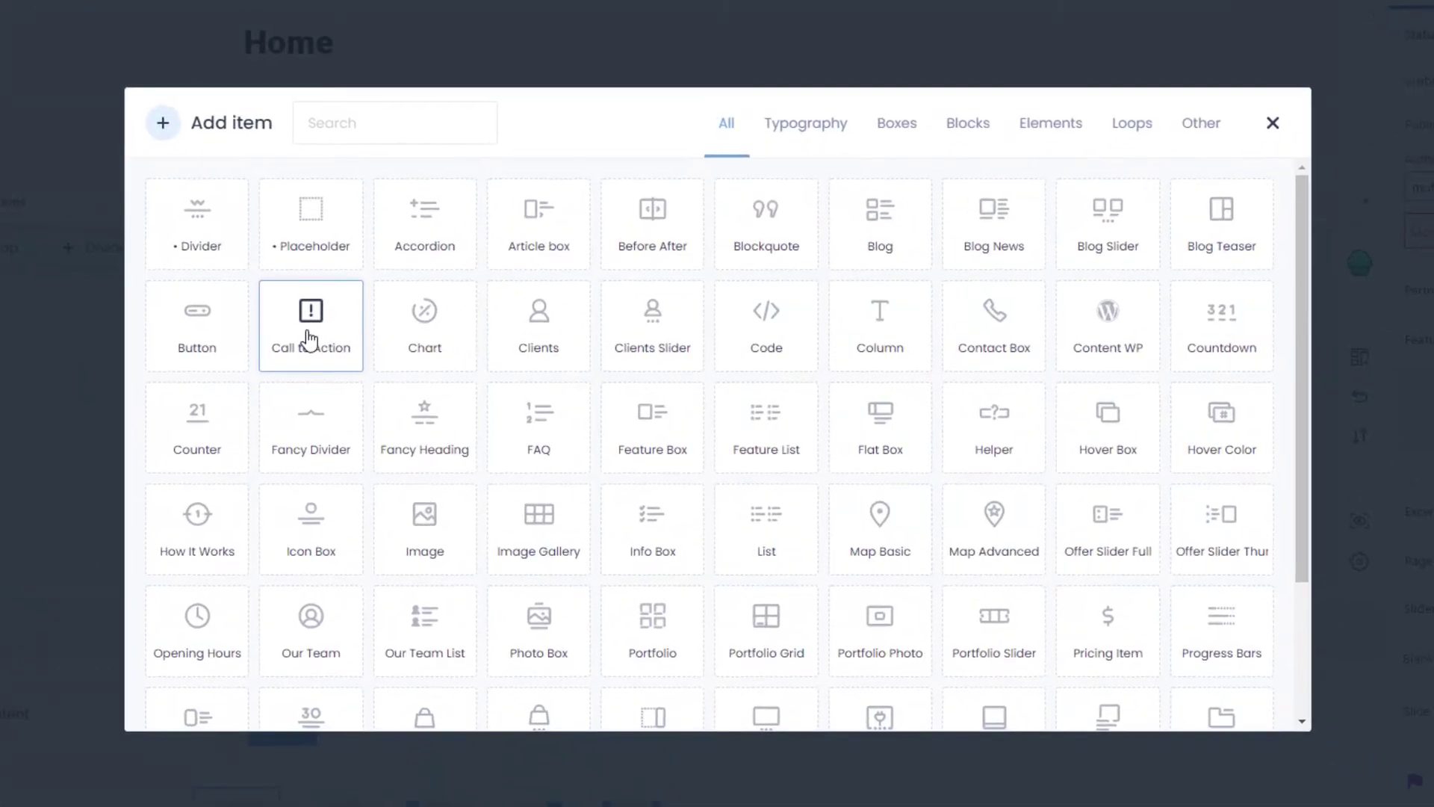
scroll(310, 340, "down", 1)
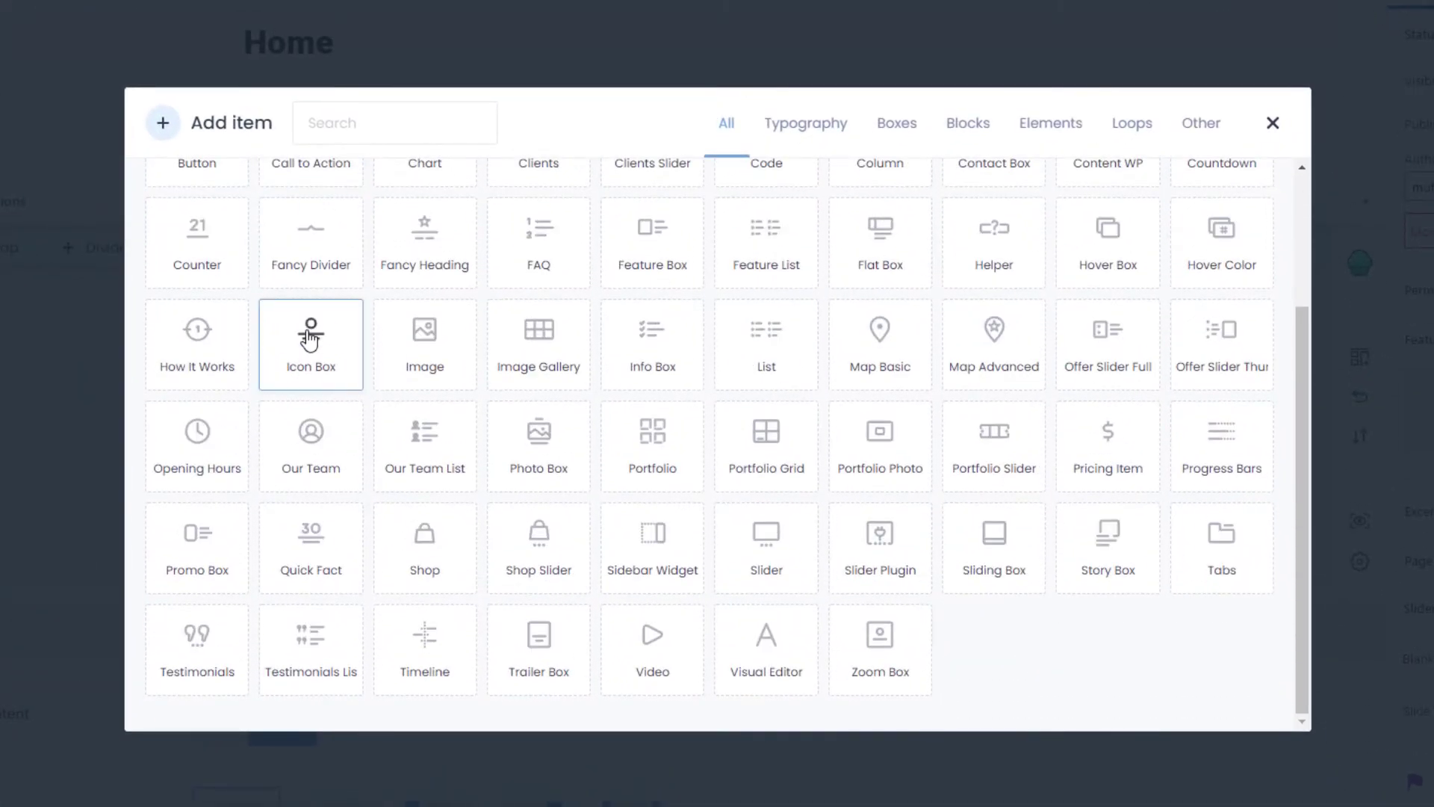
scroll(310, 340, "up", 2)
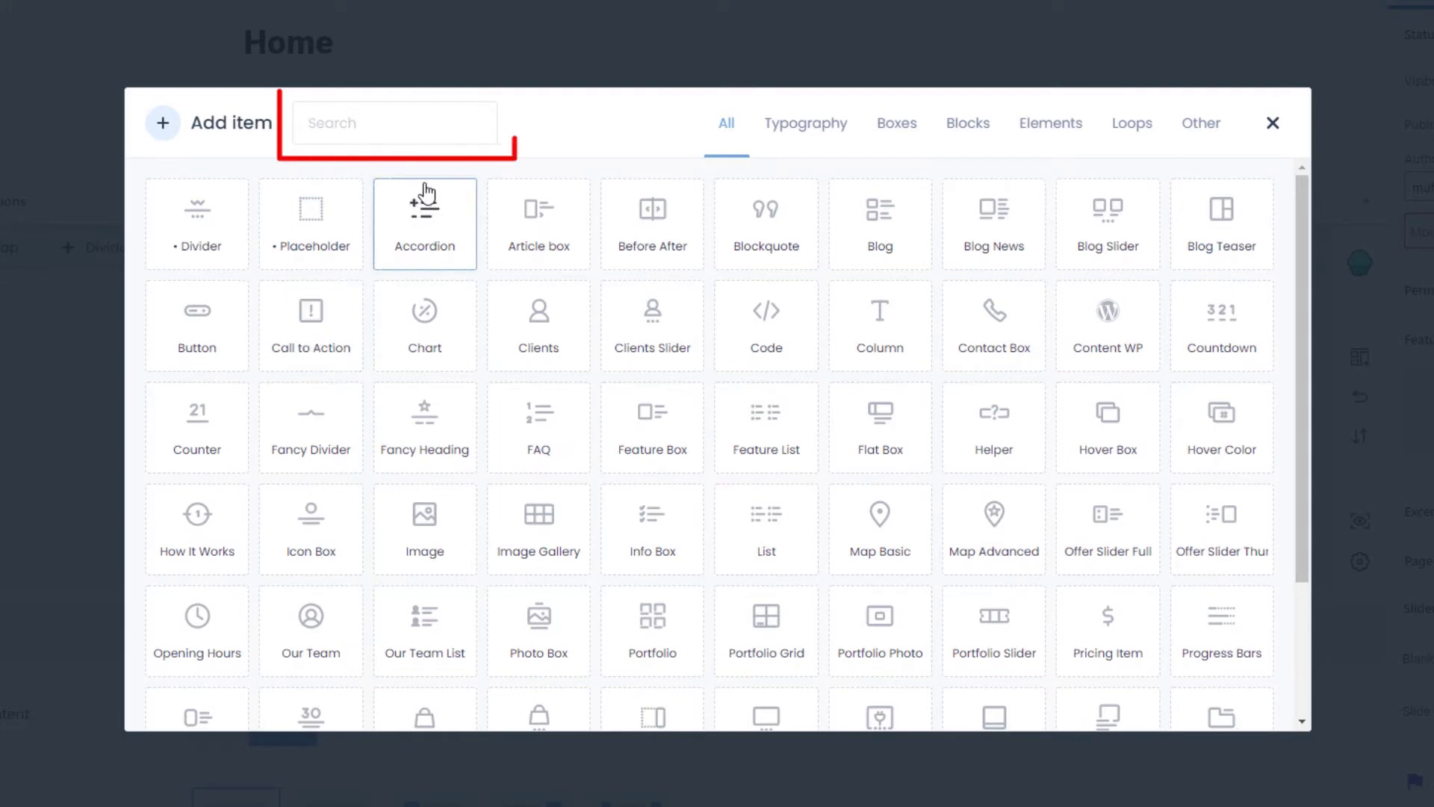
left_click(463, 113)
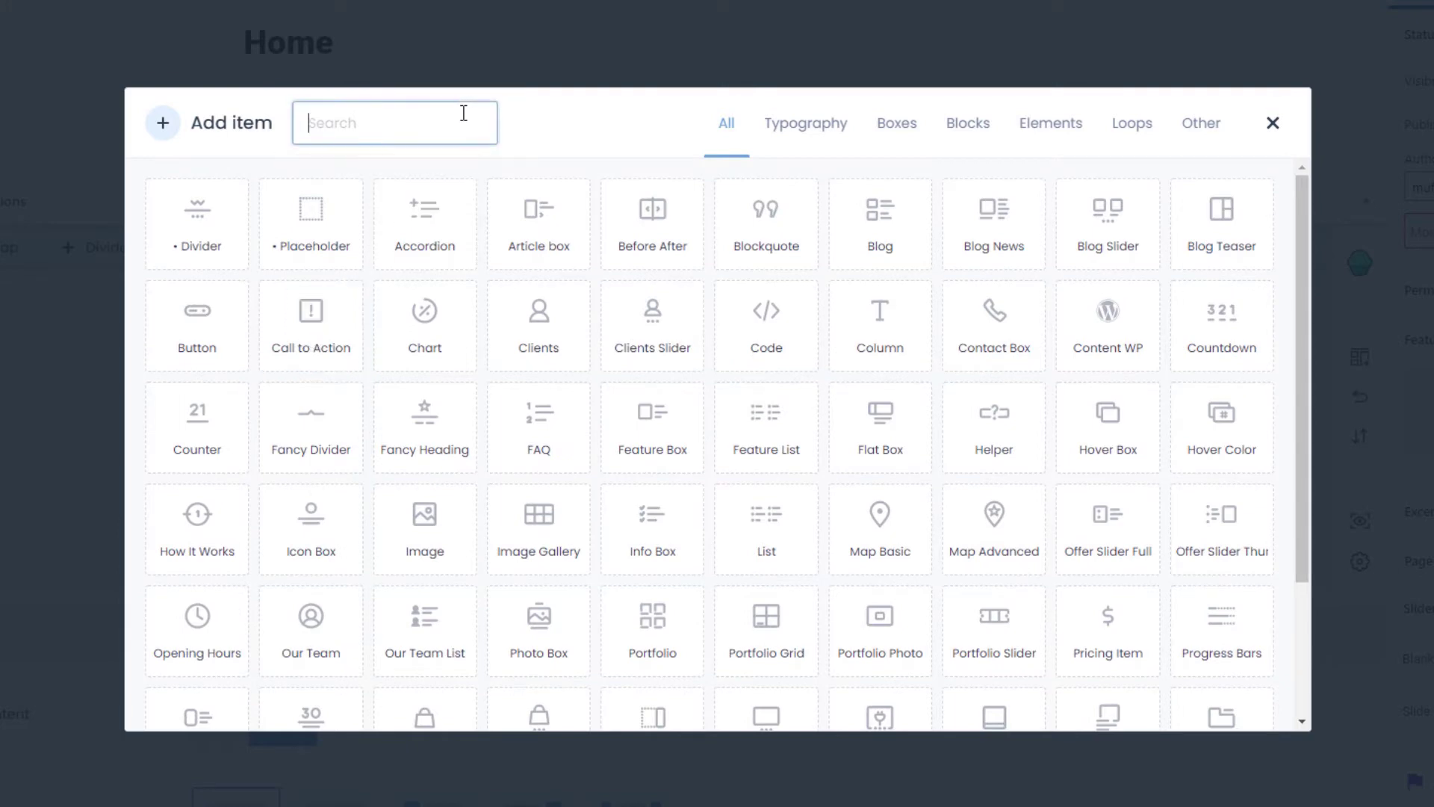
type("image")
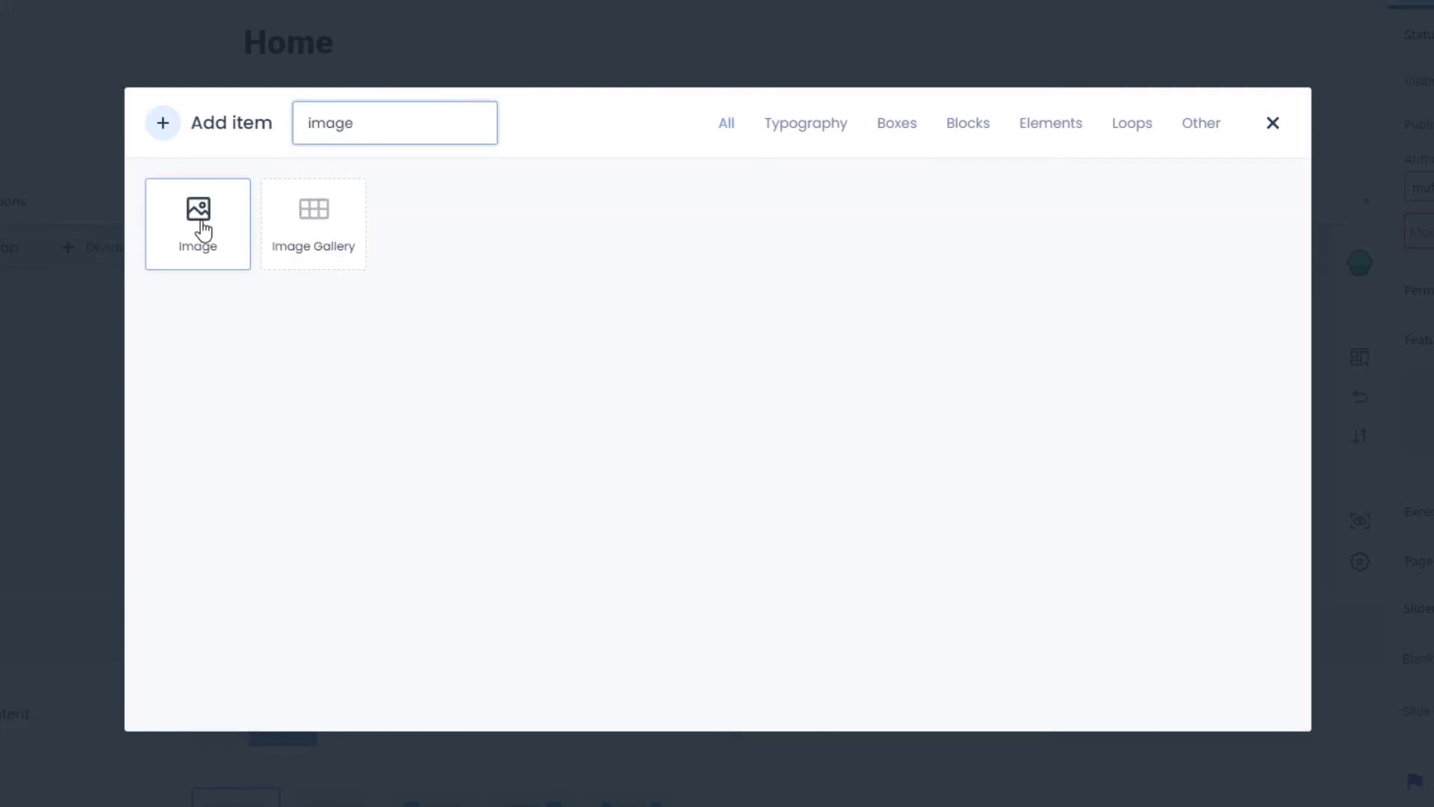
left_click(200, 224)
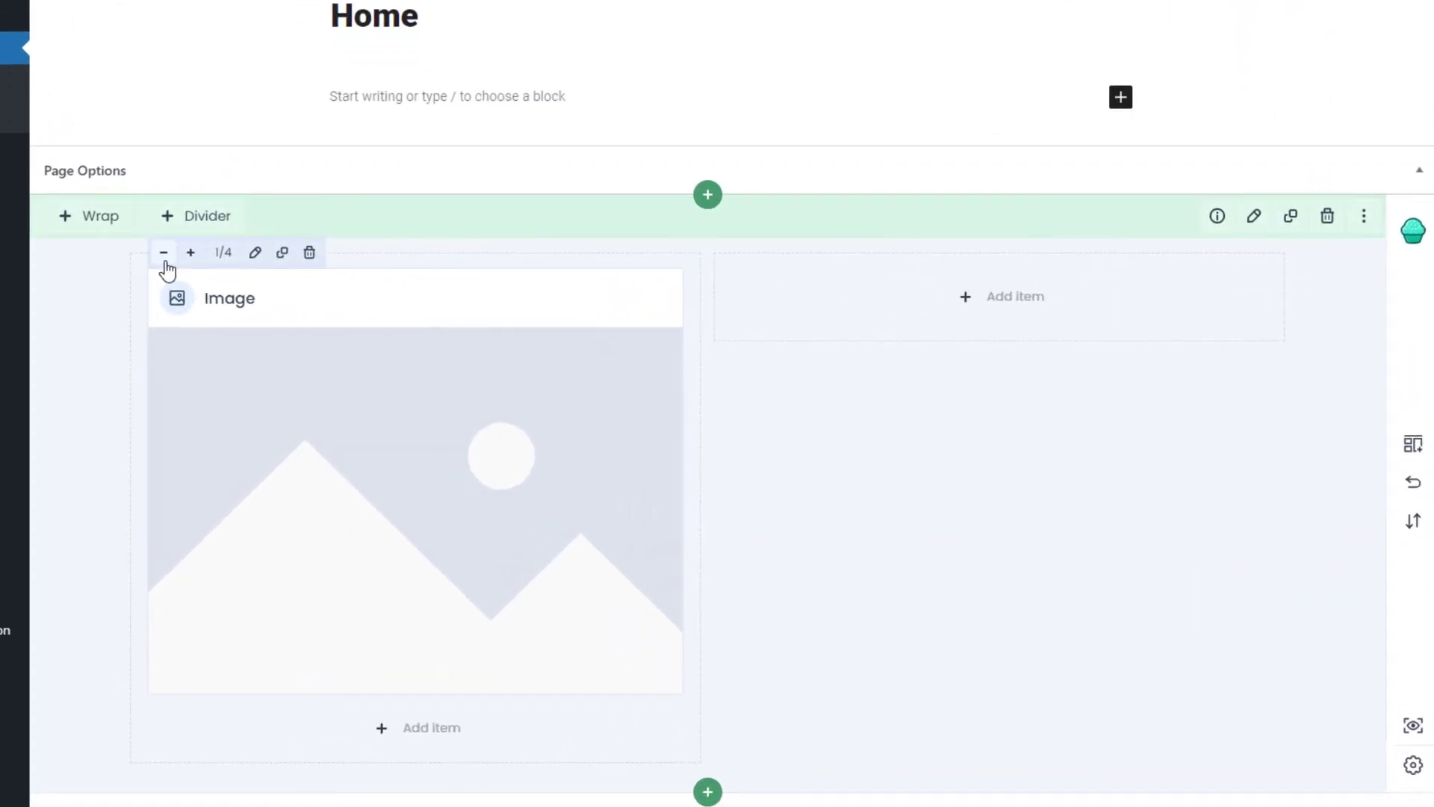
left_click(163, 252)
left_click(191, 253)
Step: Set the Image item's picture to bistro4-slider-pic1.jpg from the media library and its alignment to Center
left_click(253, 254)
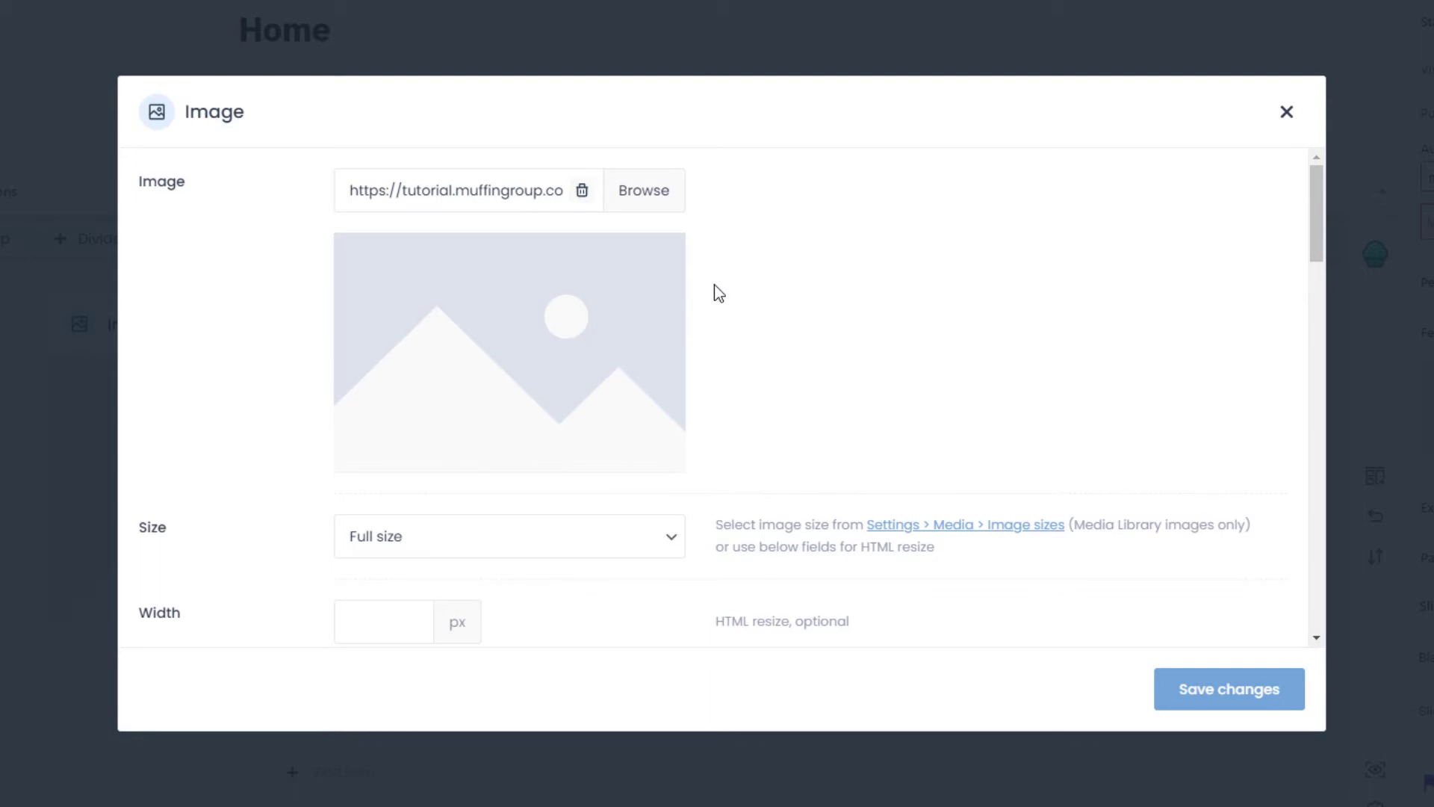
left_click(652, 208)
left_click(667, 213)
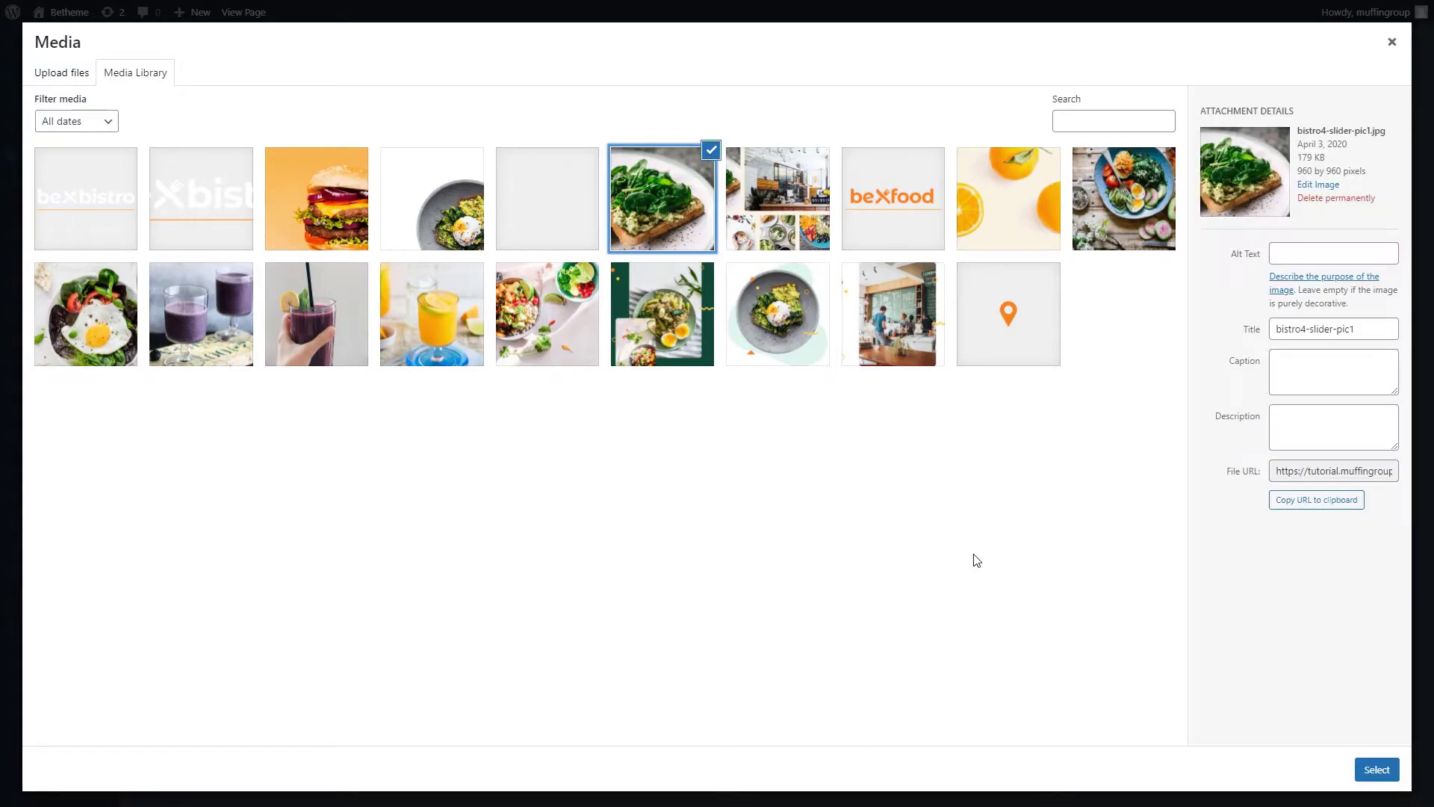
left_click(1374, 769)
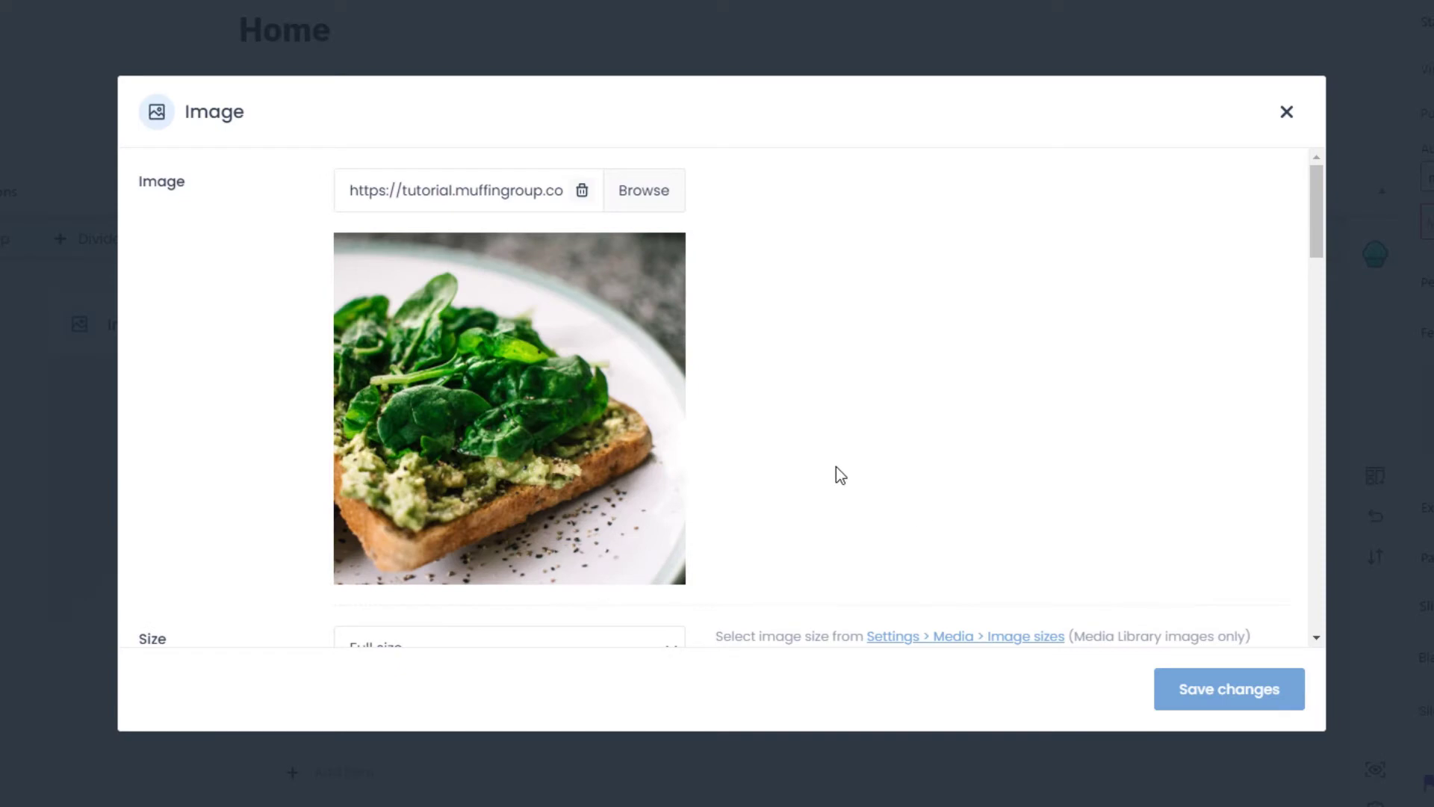
scroll(840, 475, "down", 10)
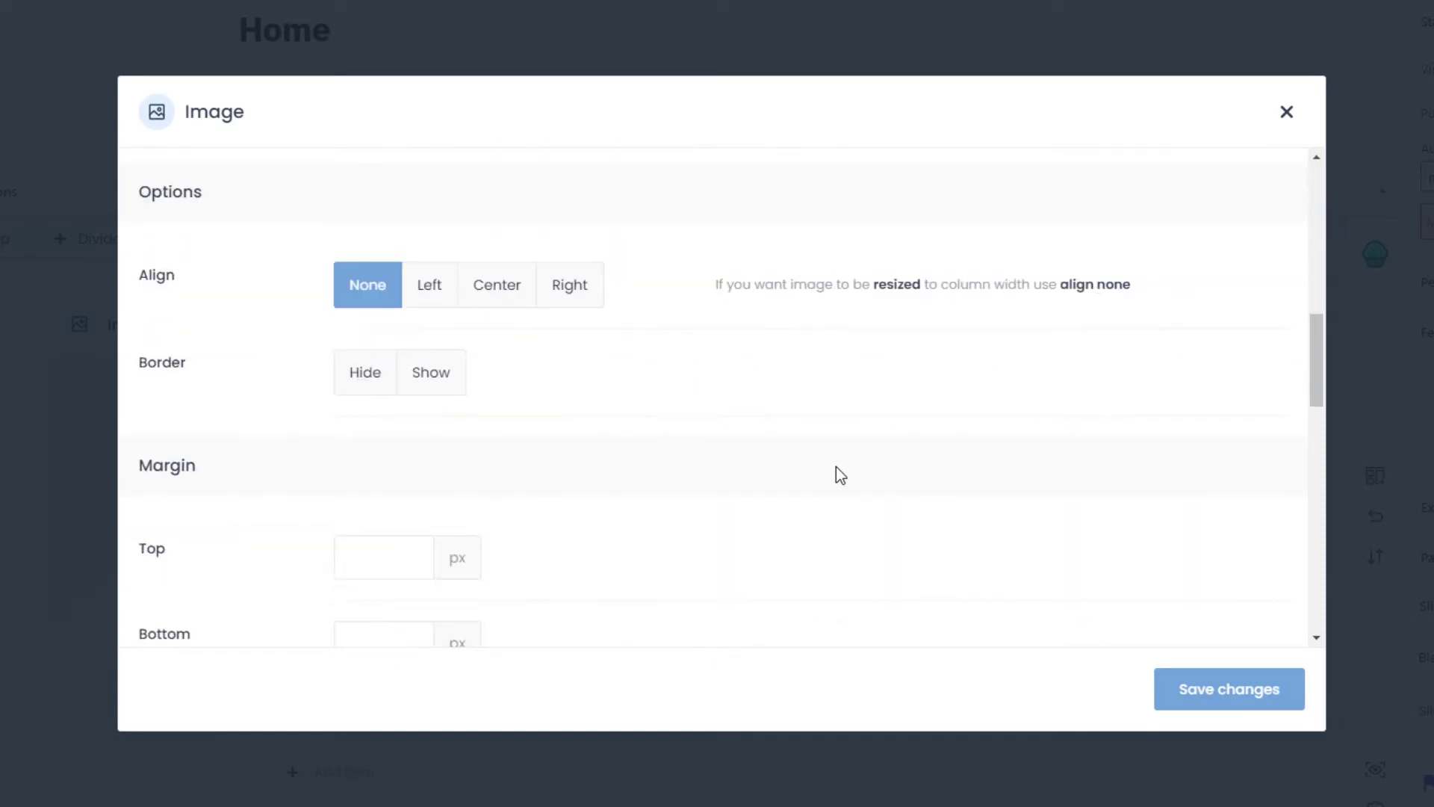
left_click(509, 300)
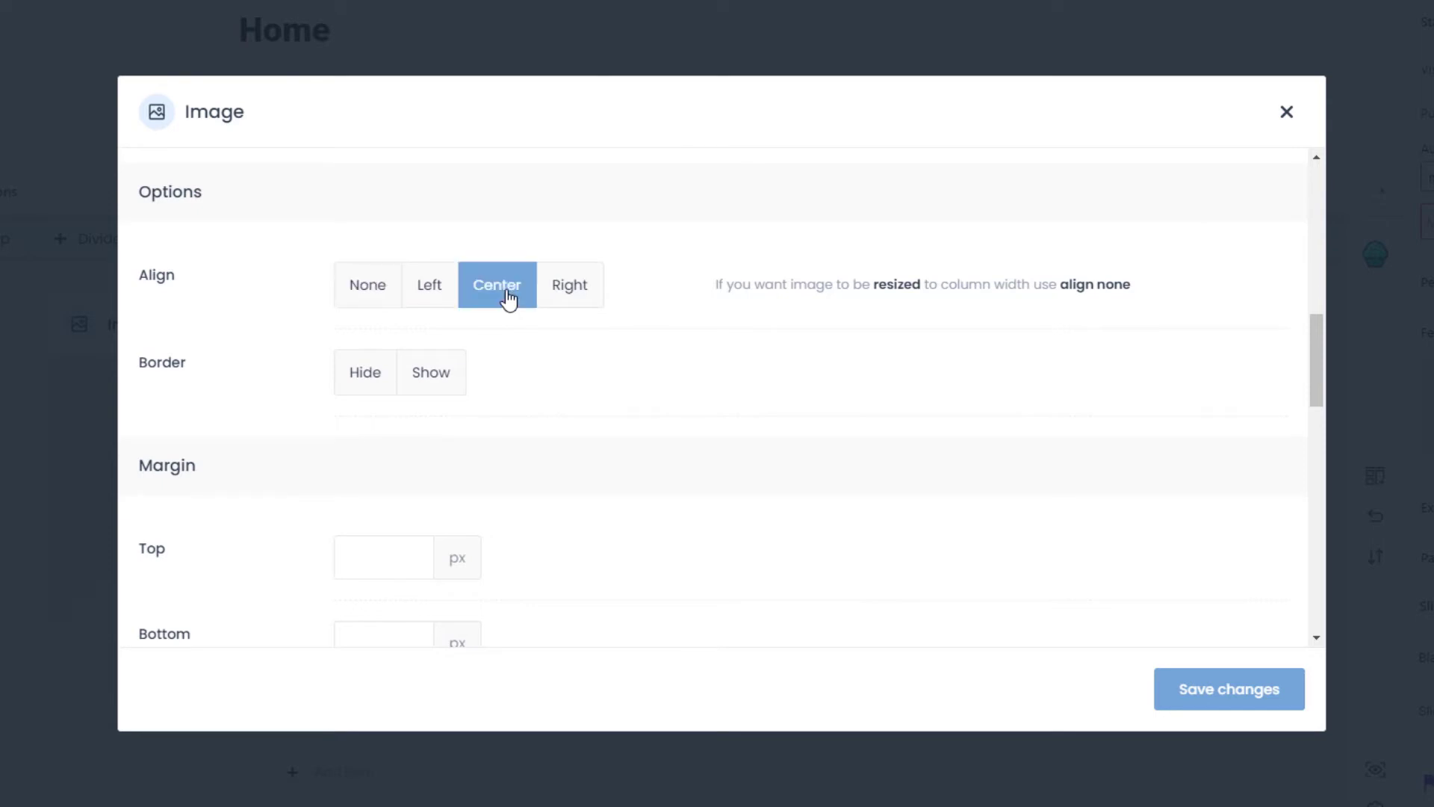
Step: Choose the befood logo bistro4-specials-pic7.png as the Image item's popup image and save the item's changes
scroll(650, 489, "down", 5)
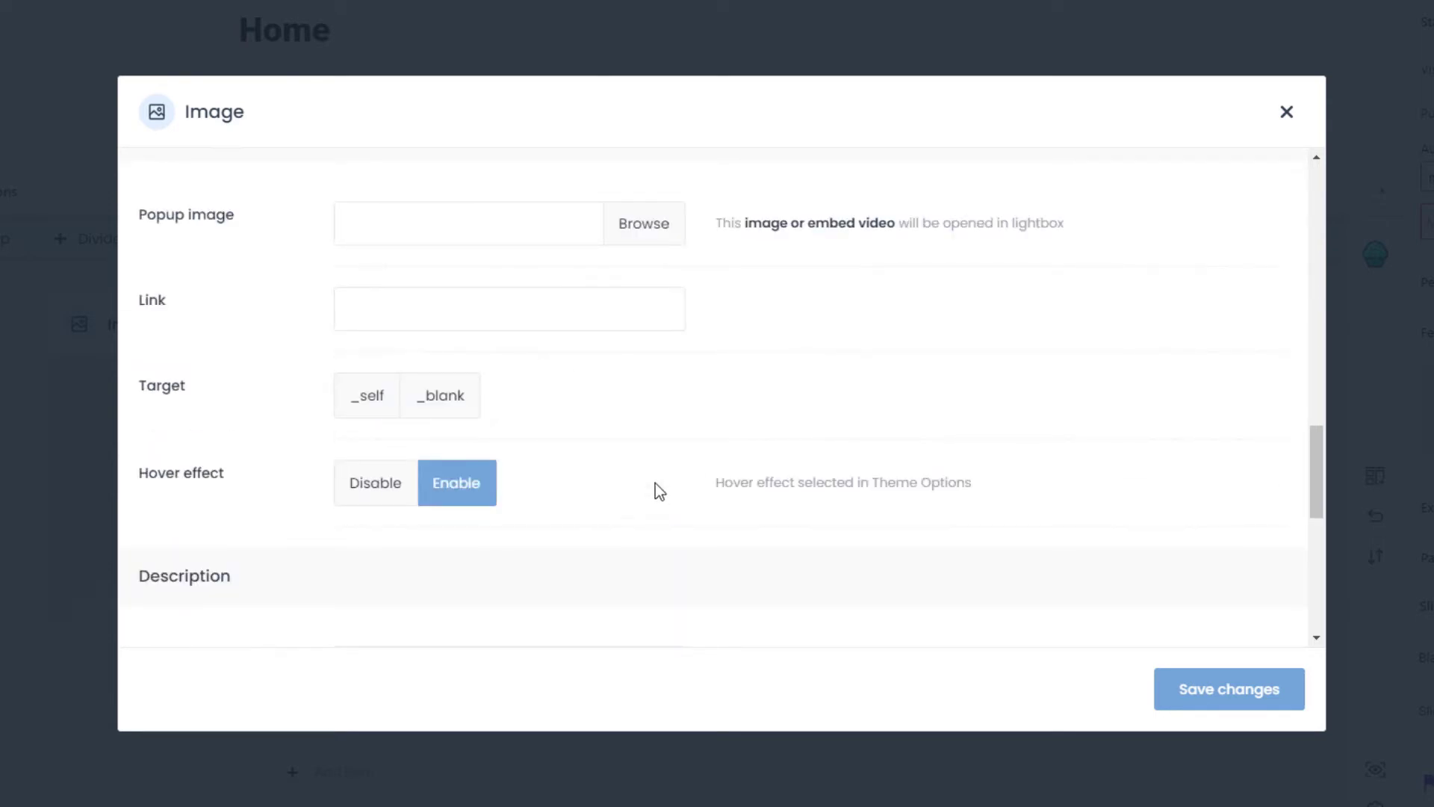
left_click(648, 237)
left_click(886, 214)
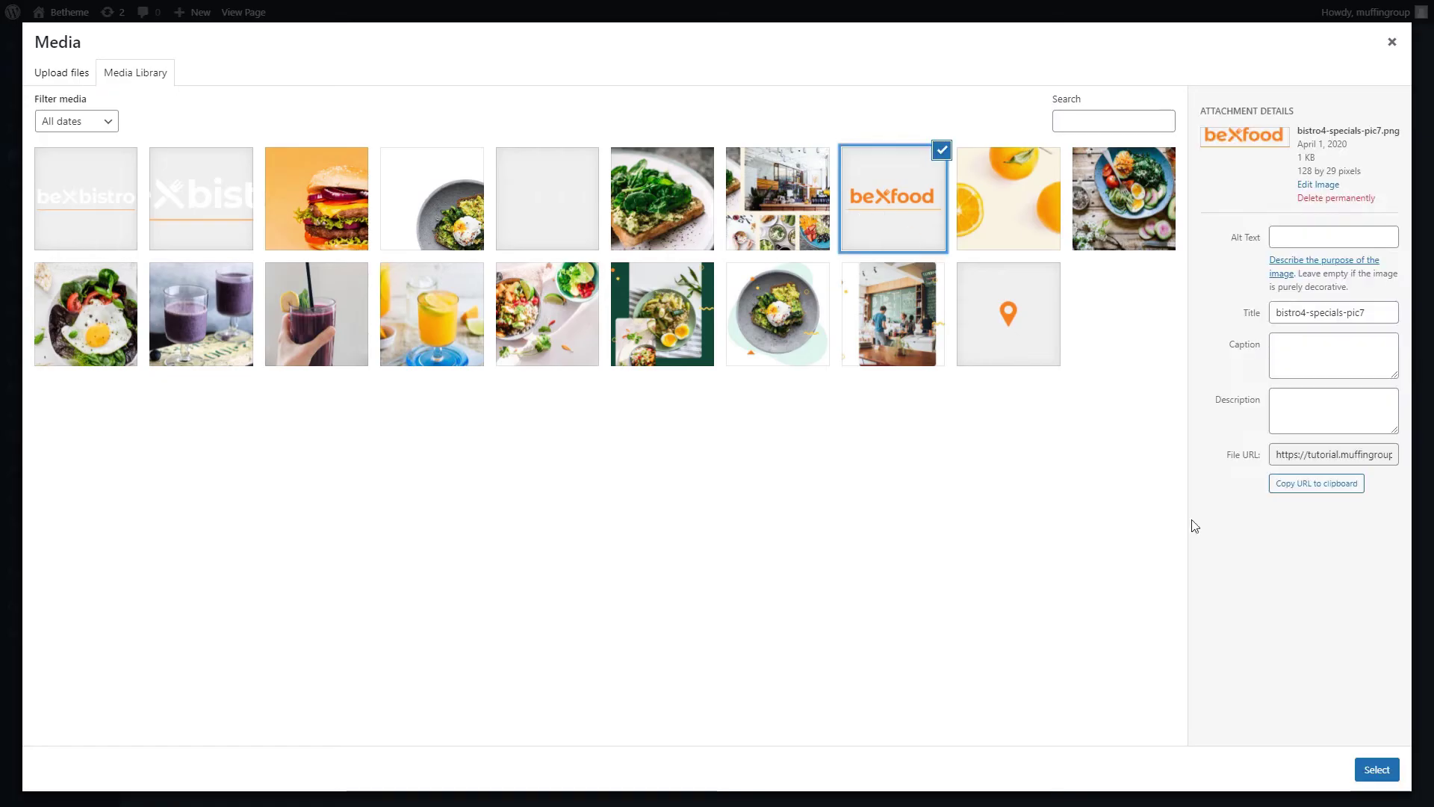
left_click(1376, 769)
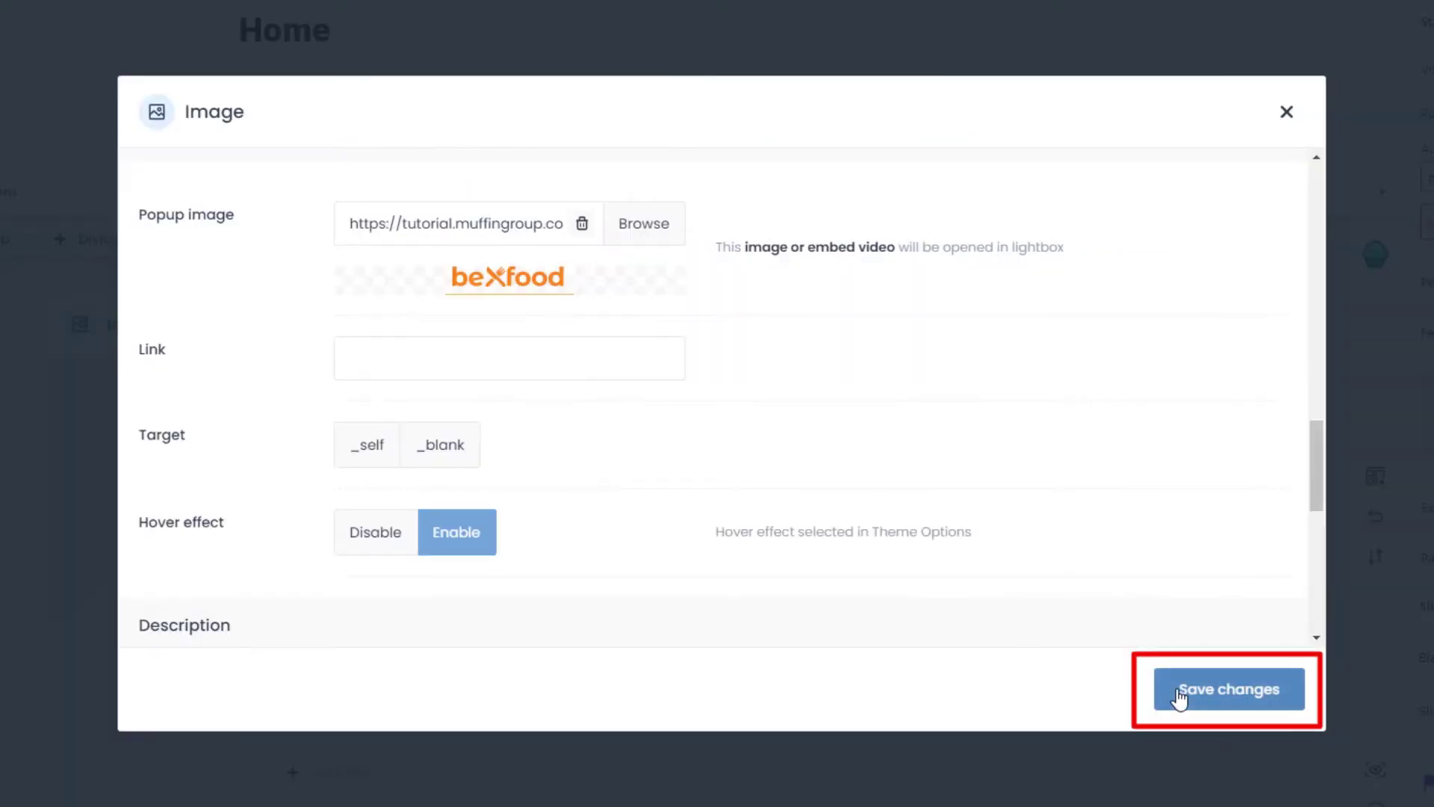
left_click(1184, 687)
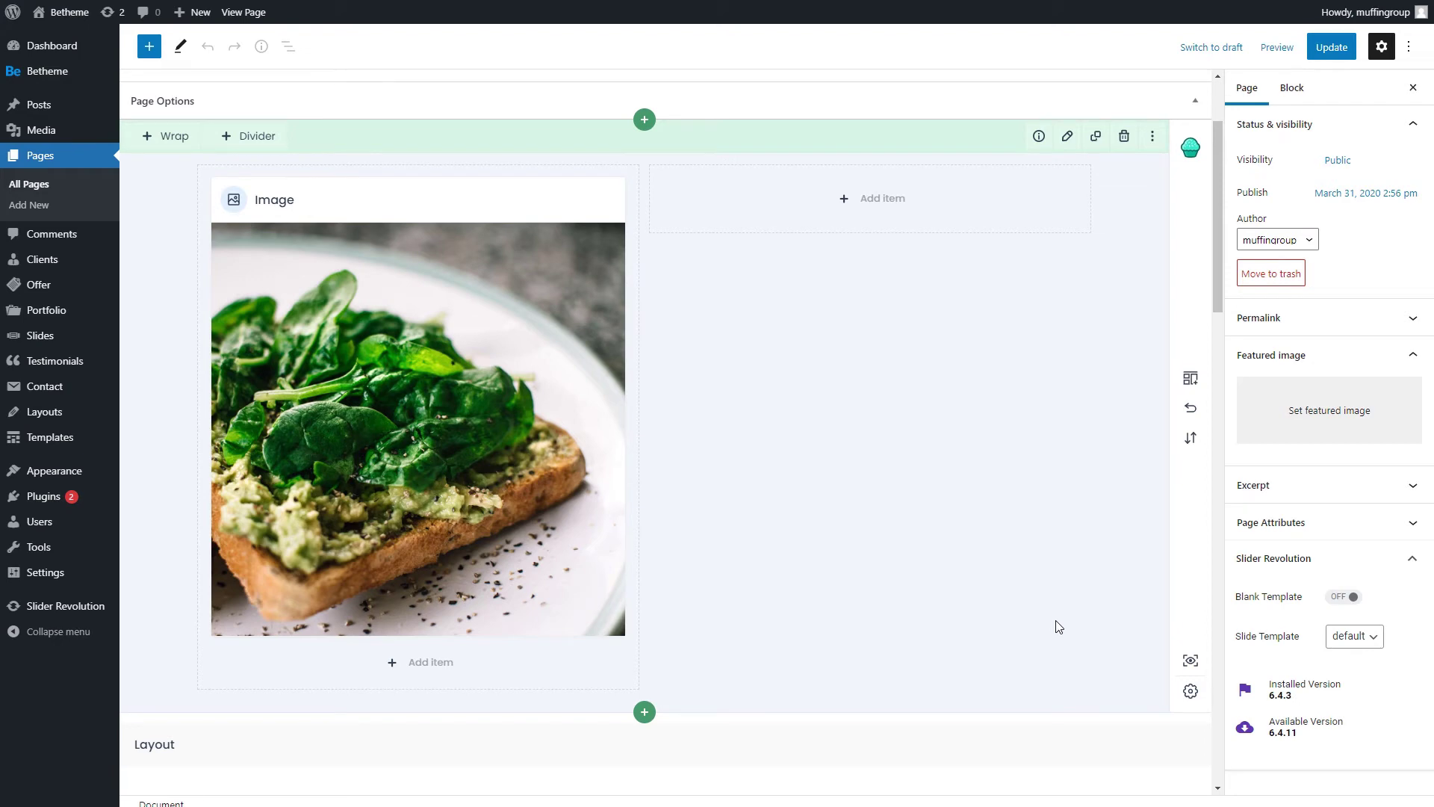
Step: Add a Visual Editor item to the right wrap by searching for "visual"
left_click(863, 204)
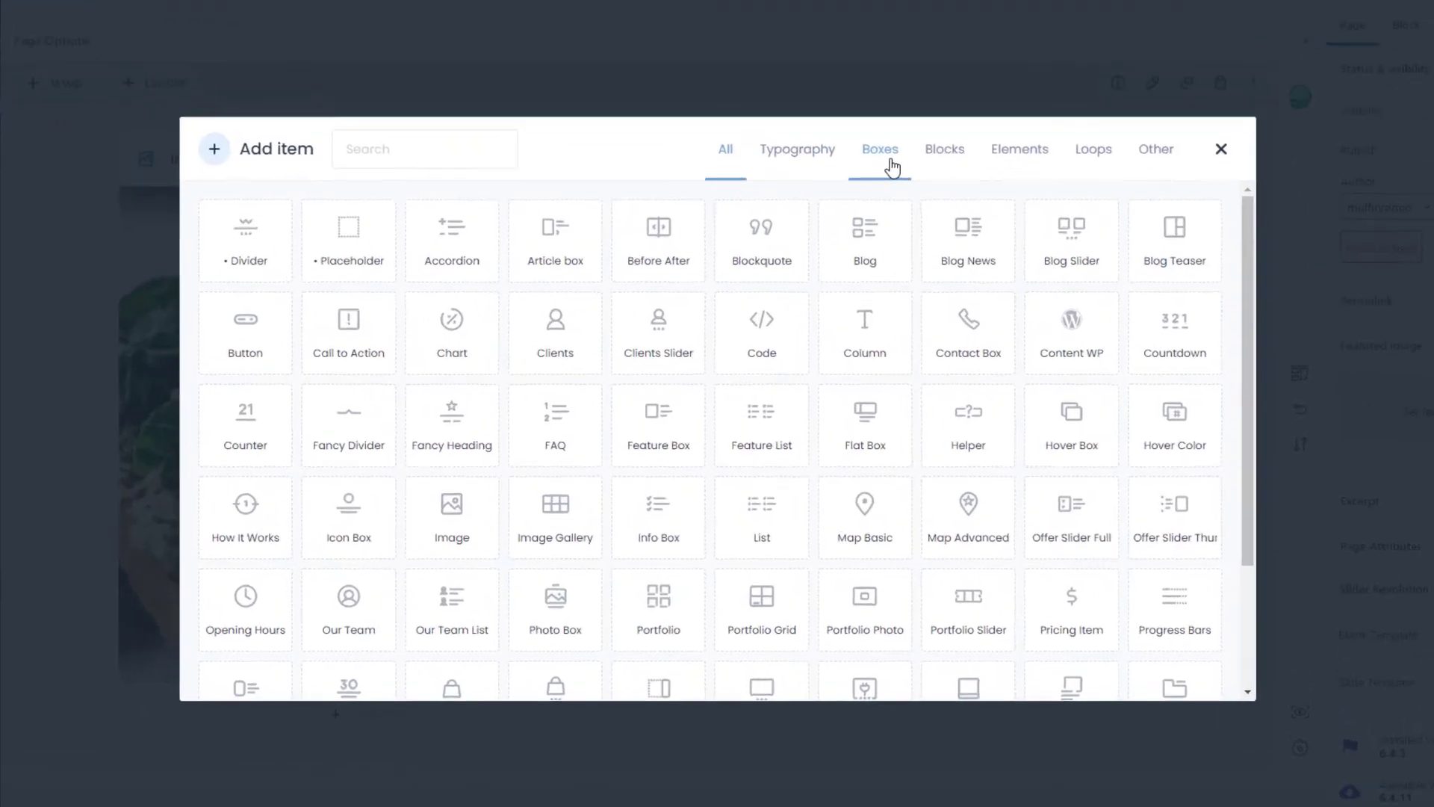
left_click(517, 191)
type("visual")
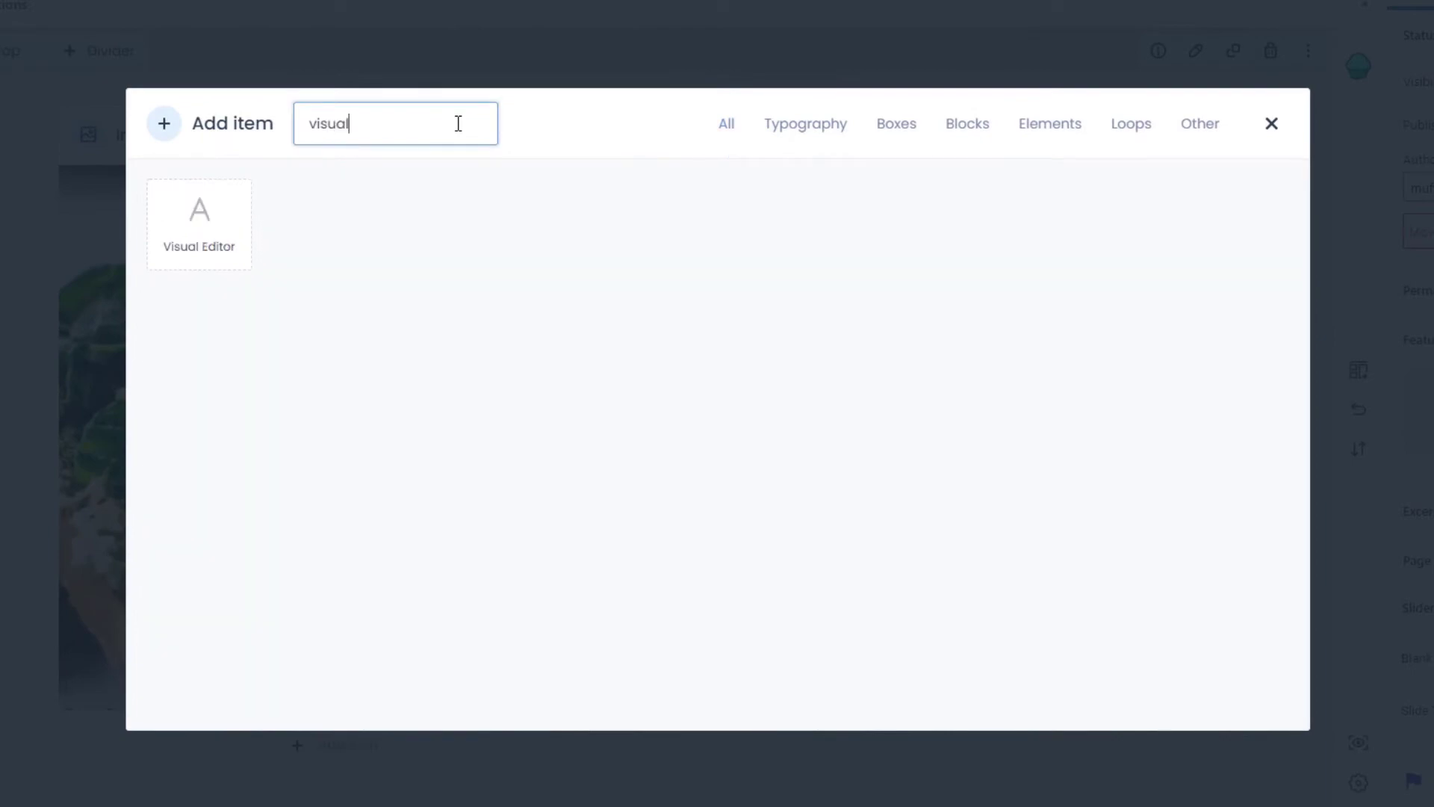
left_click(218, 221)
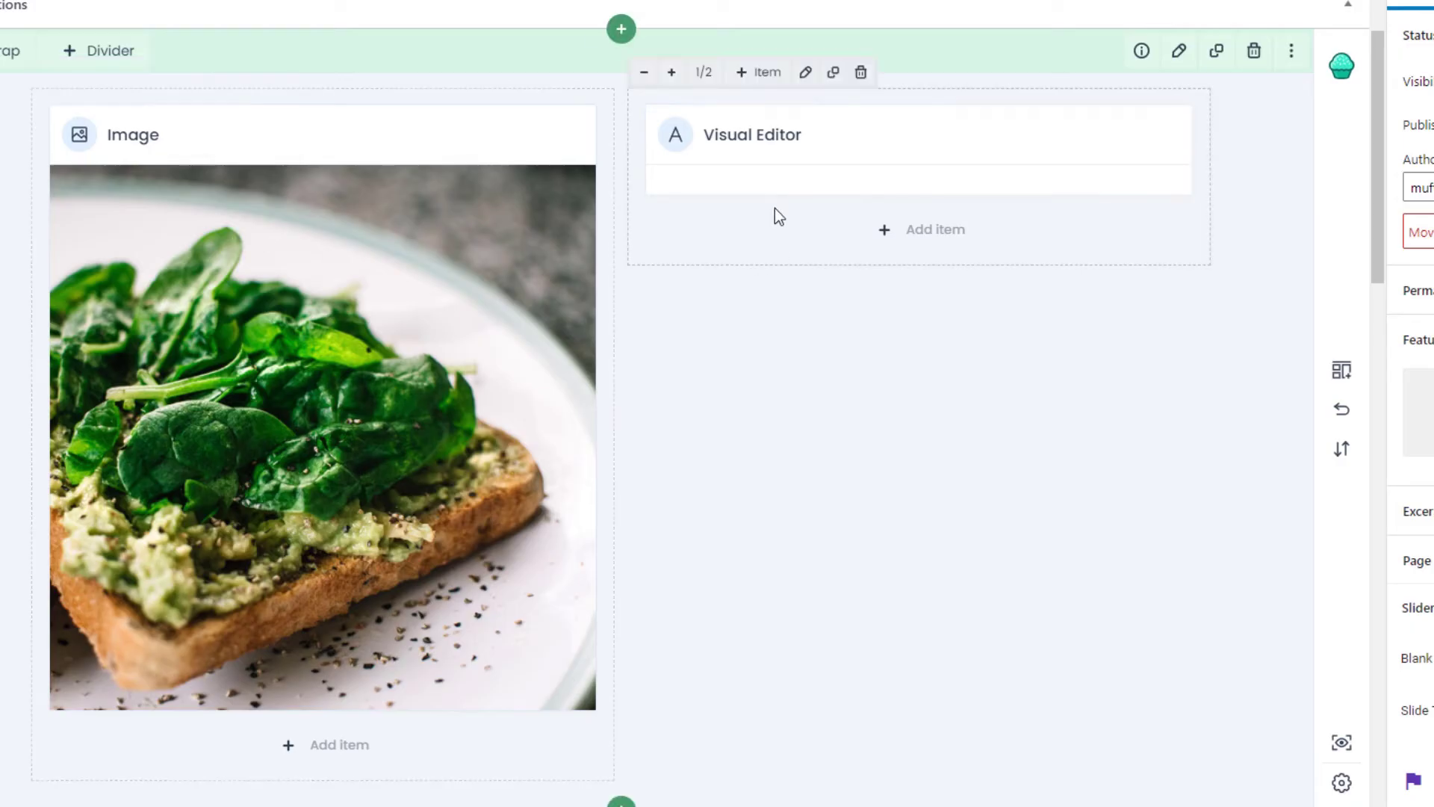
Step: Fill the Visual Editor item with the heading "My Heading" and a paragraph starting "Nulla at odio felis", and save it
left_click(754, 88)
left_click(710, 343)
type("My Heading Nulla at odio felis. Duis pellentesque magna vel libero vulputate, a consectetur neque luctus. Sed consequat quis nibh et ornare. Curabitur eu nulla lobortis, ultricies sapien nec, consectetur leo. Mauris diam lacus, fermentum id nibh nec, vulputate scelerisque enim. Ut facilisis hendrerit nisi, at gravida ipsum finibus sit amet. Duis nulla libero, venenatis in quam vulputate, luctus laoreet purus. Suspendisse consectetur blandit tellus nec facilisis.")
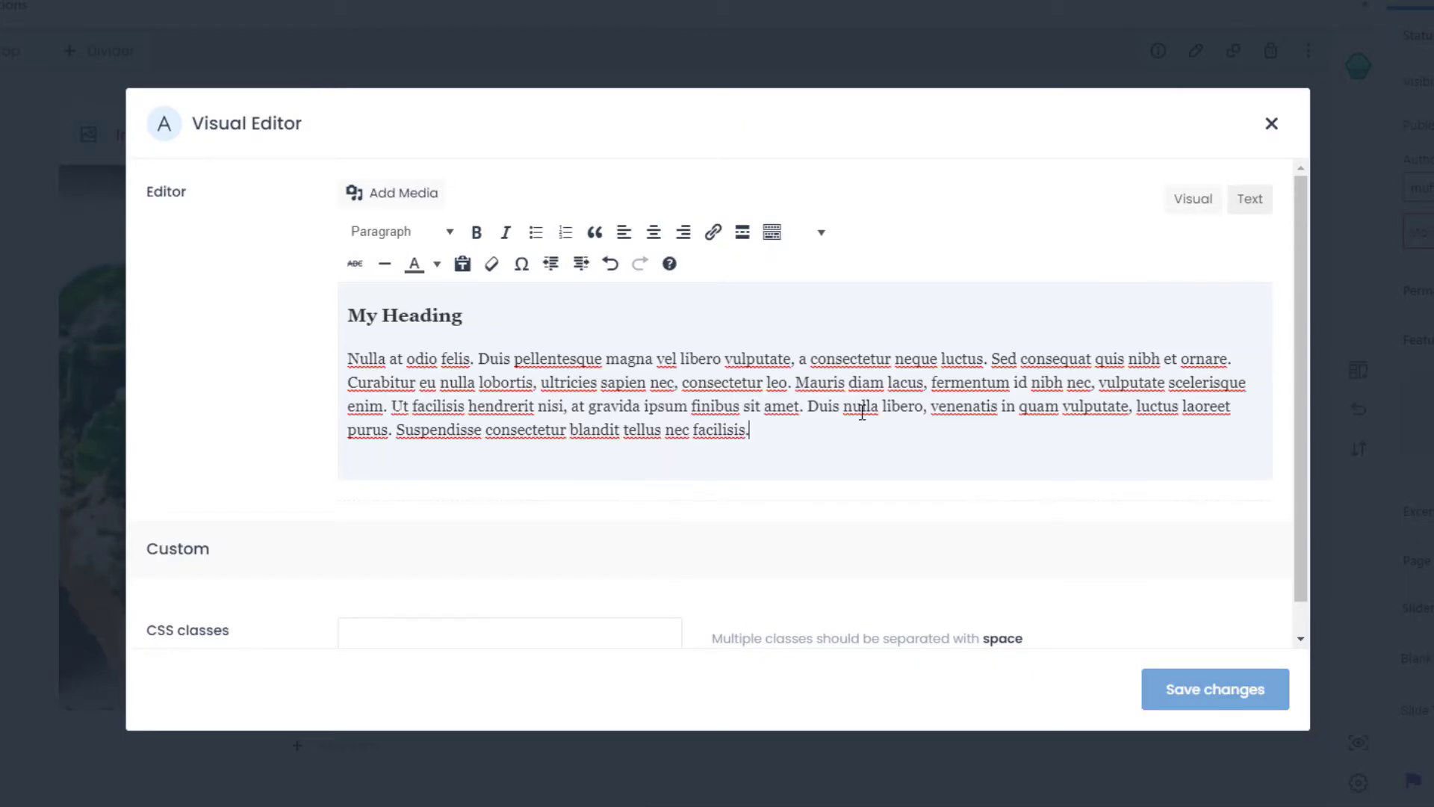
left_click(1203, 702)
Step: Add a Button item below the Visual Editor item by searching for "button"
left_click(915, 439)
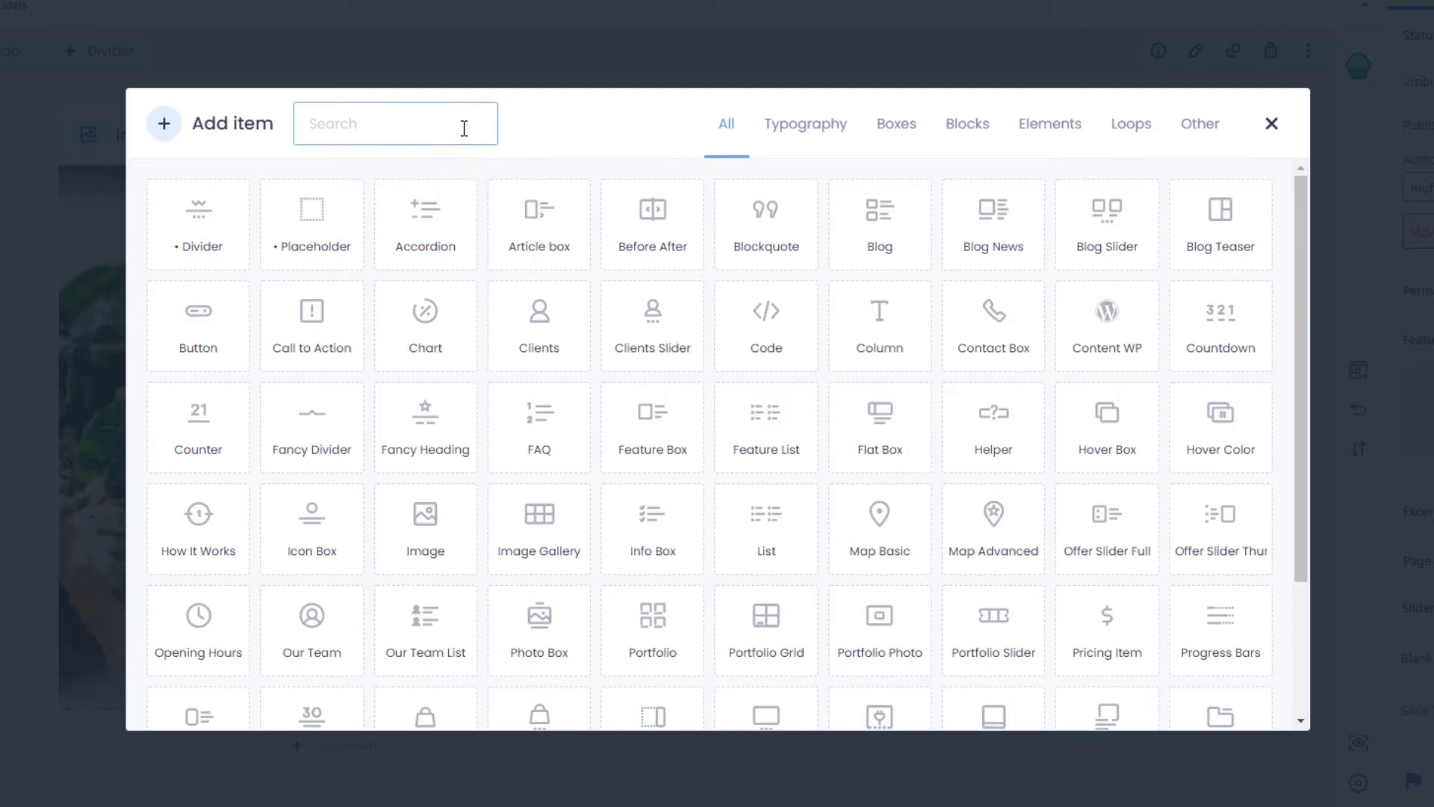
type("button")
left_click(214, 227)
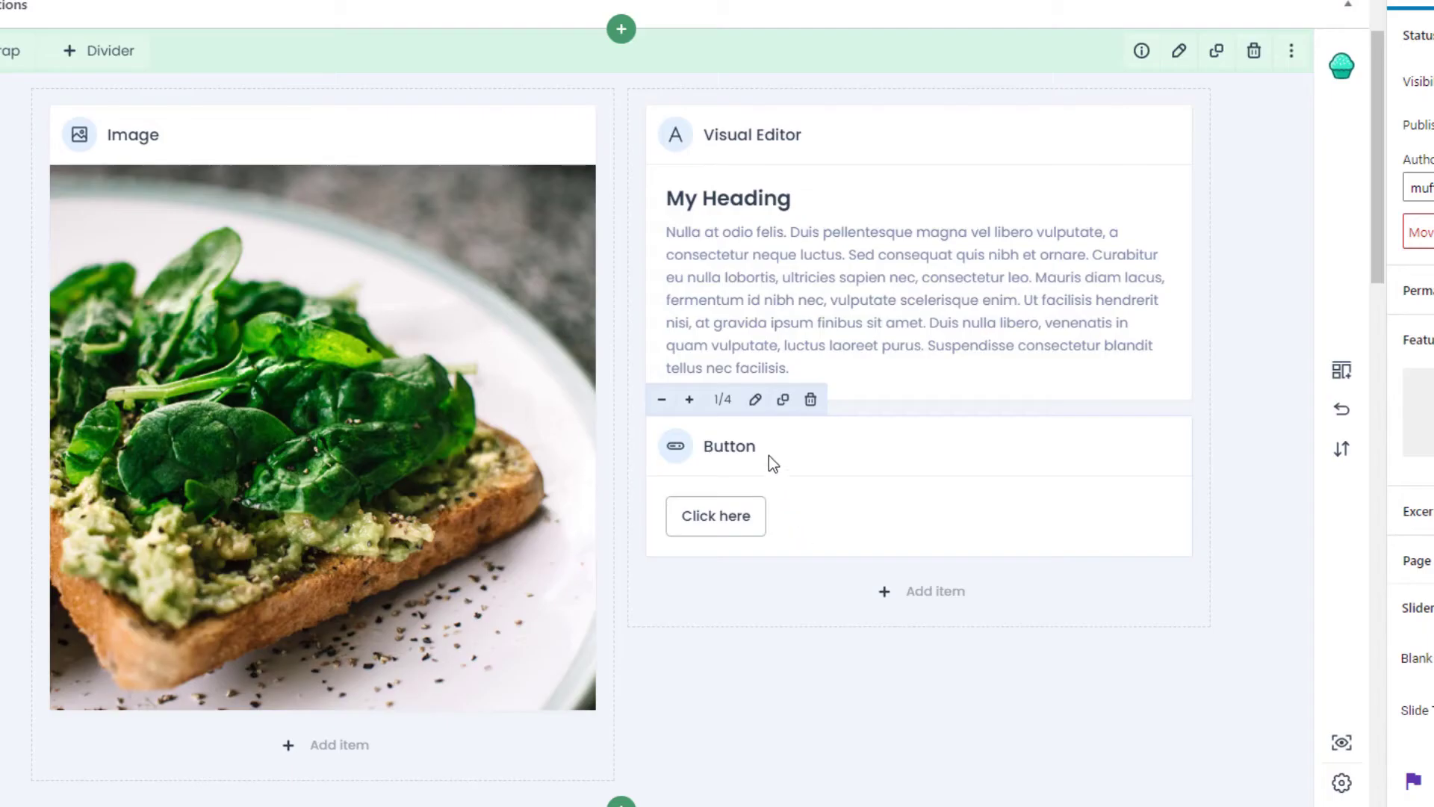
Step: Set the Button item's title to "Call us" and its link to "#"
left_click(755, 403)
triple_click(567, 201)
type("Call us")
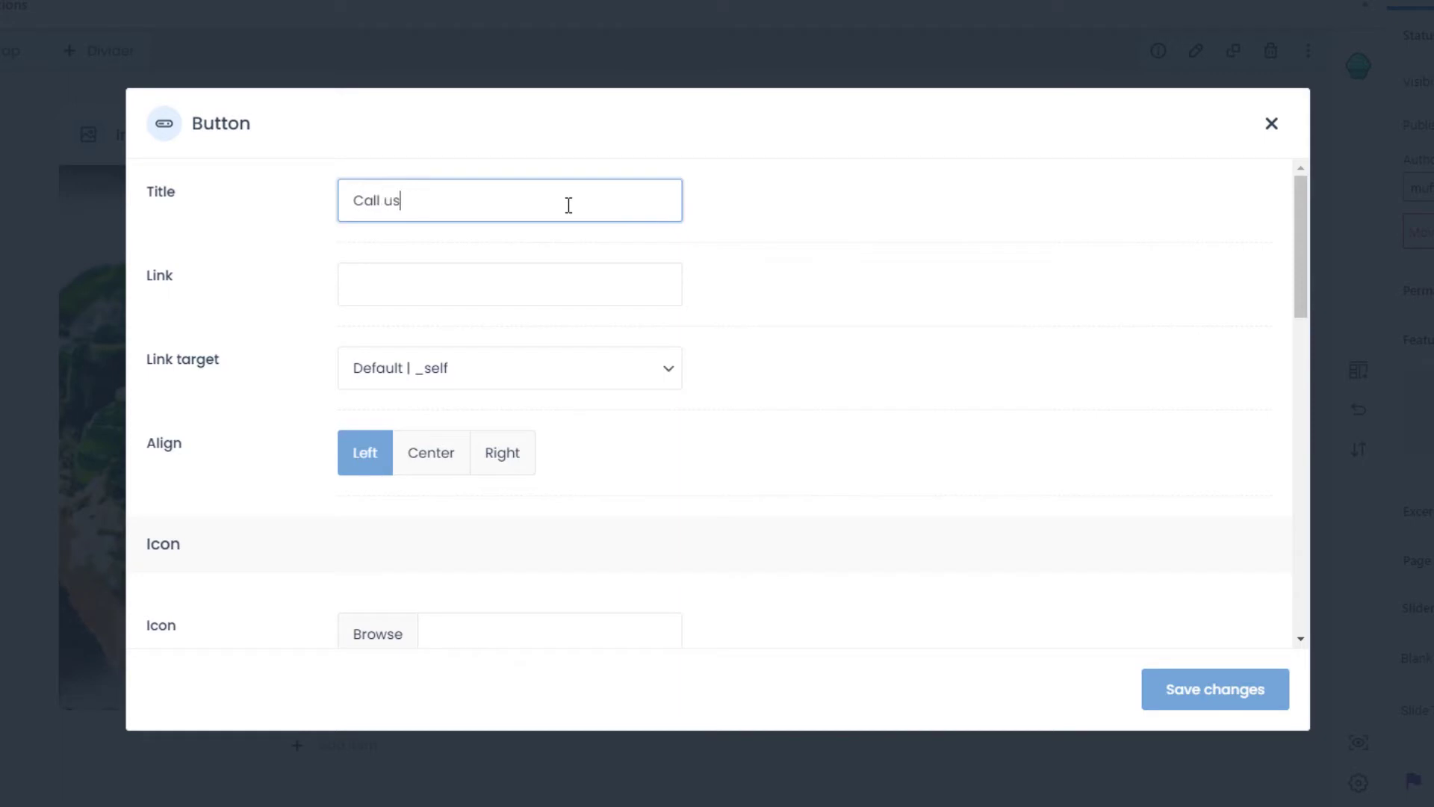
left_click(524, 282)
type("#")
Step: Give the button the phone-alt2 icon from the Font Awesome set, found by searching for "phone"
scroll(522, 281, "down", 5)
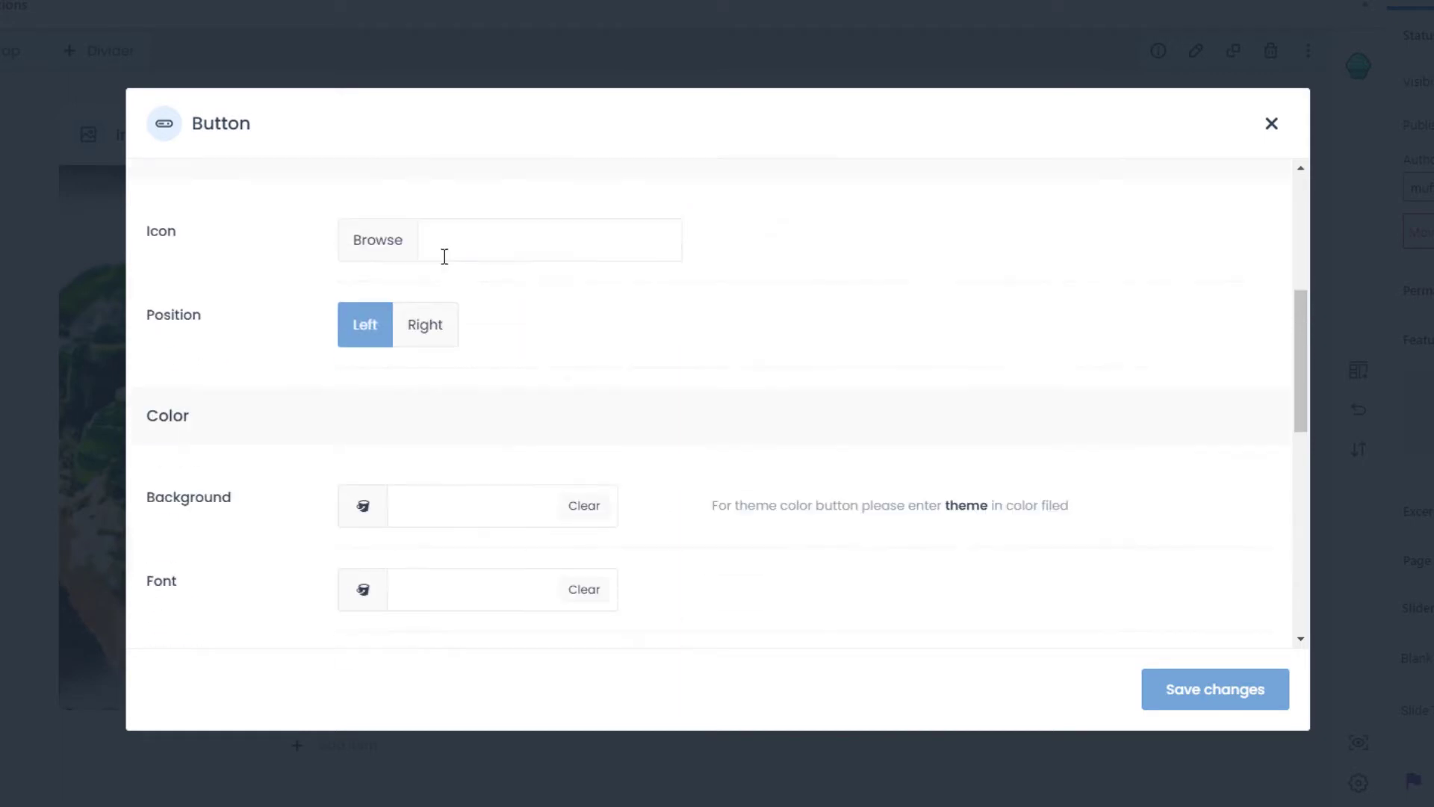
left_click(395, 242)
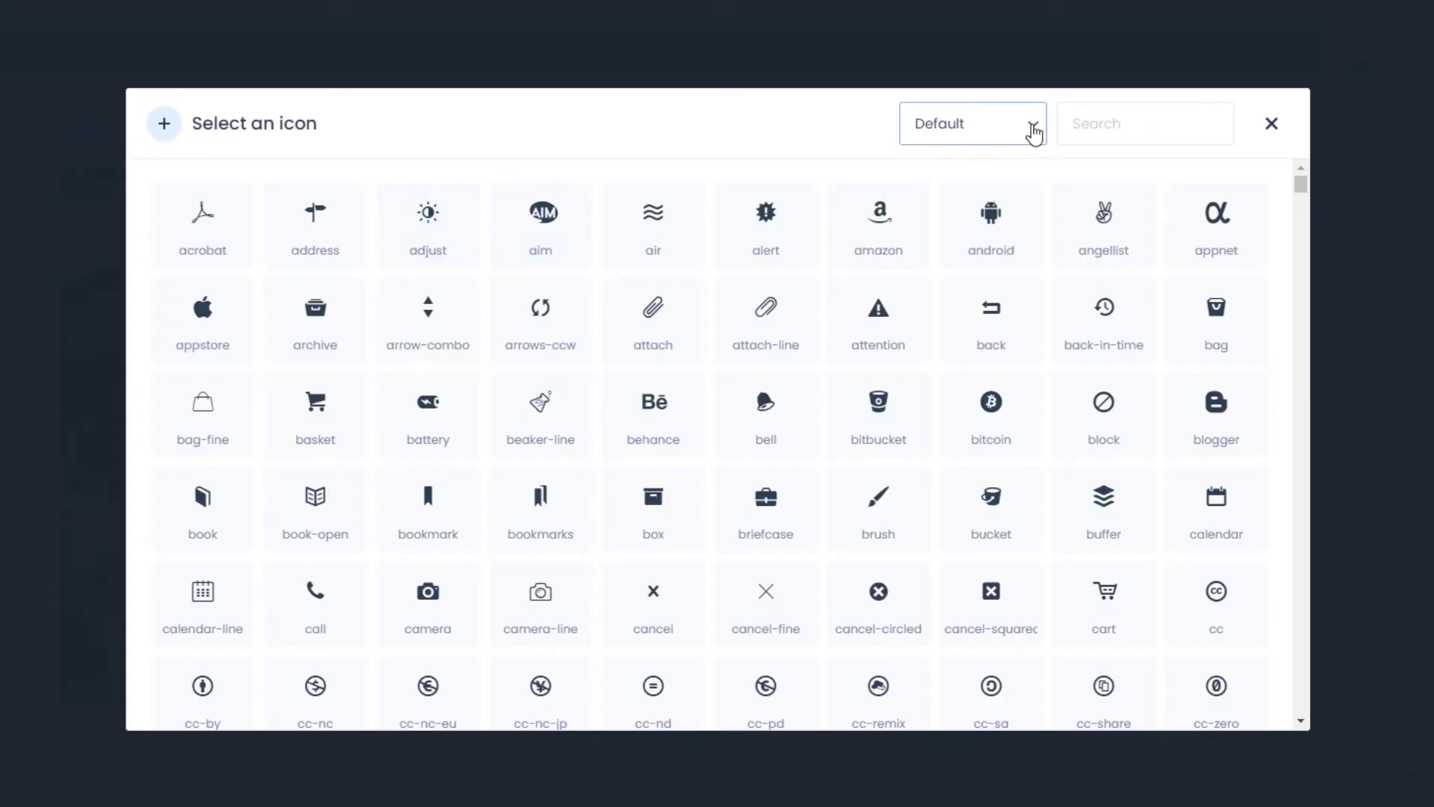
left_click(1033, 128)
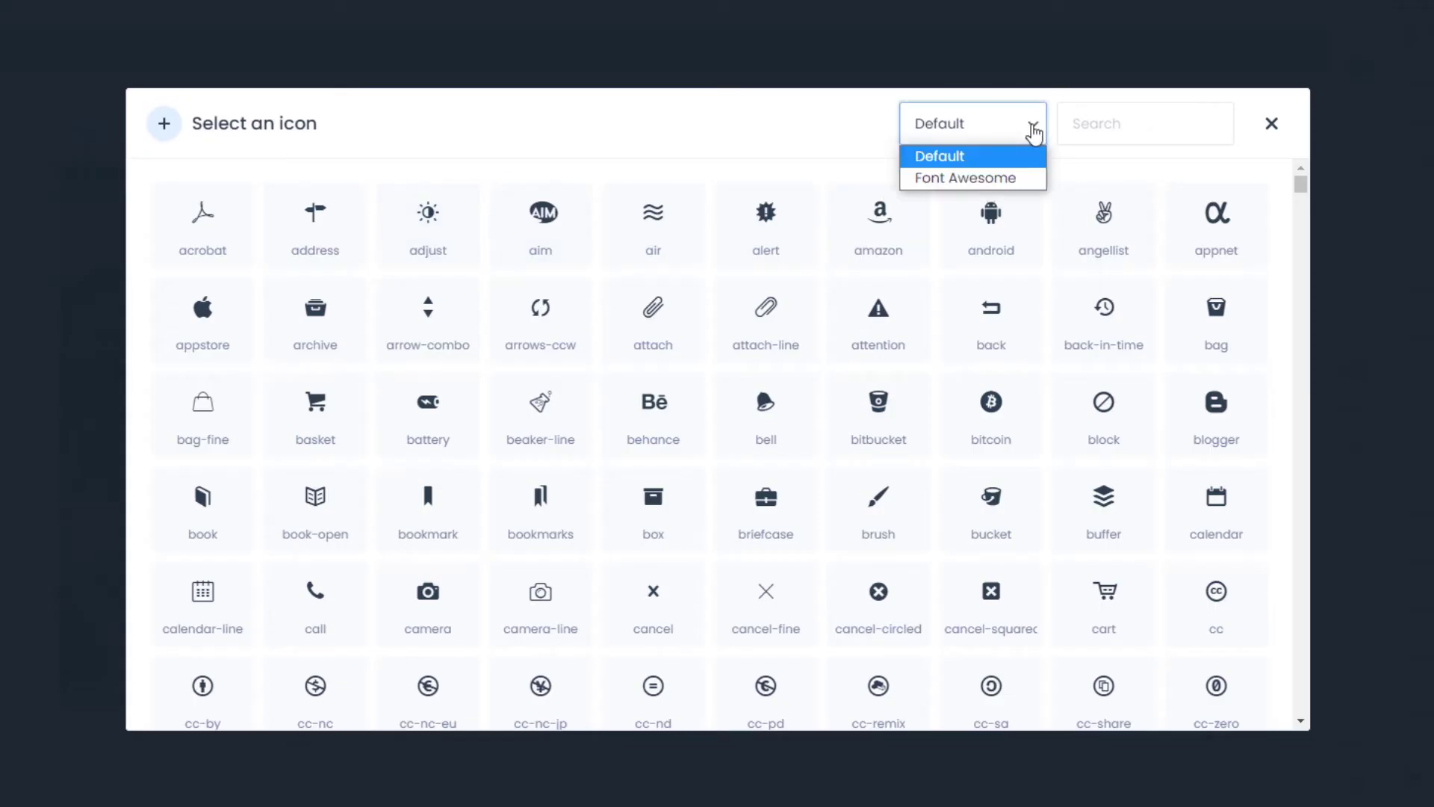
left_click(1012, 178)
left_click(1111, 126)
type("phone")
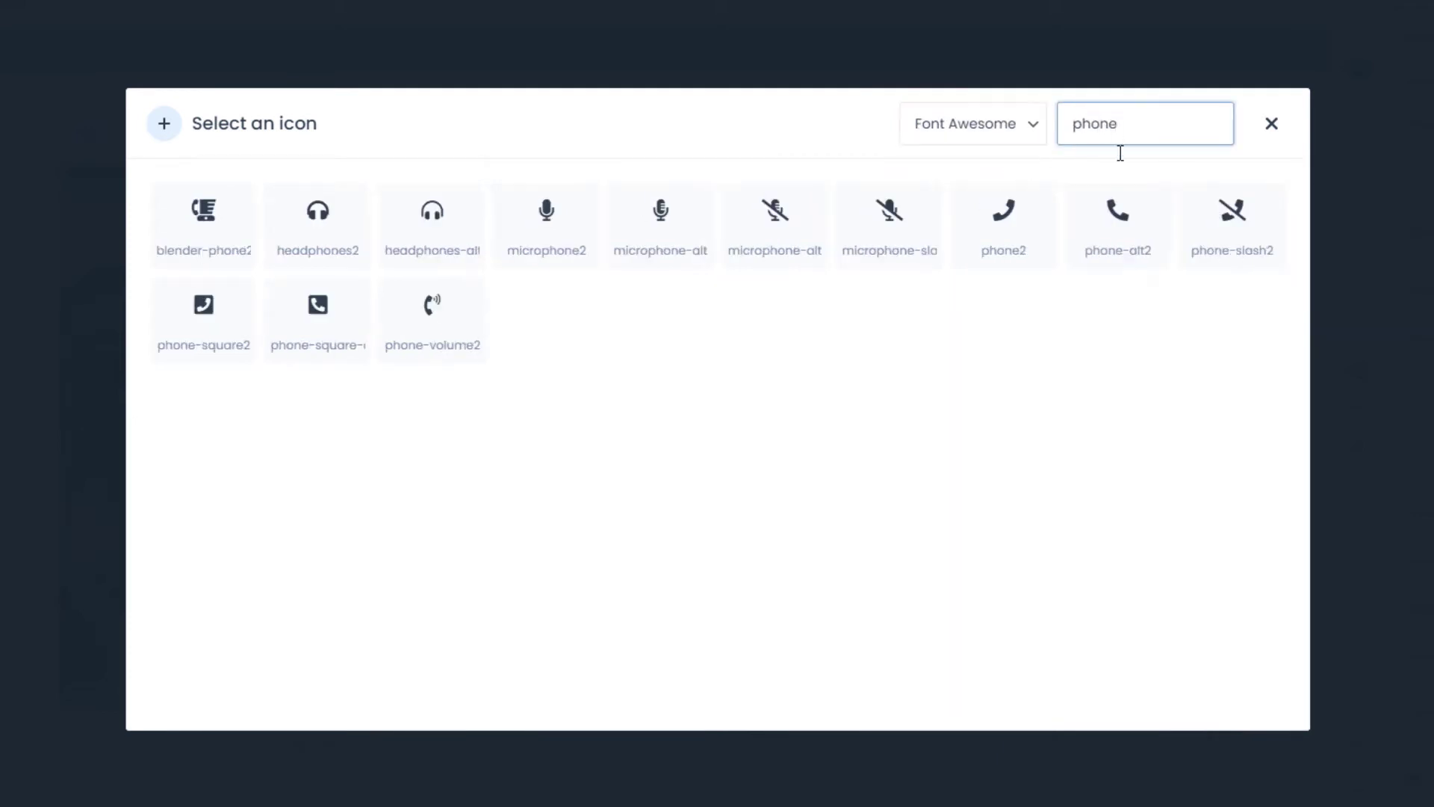
left_click(1121, 227)
scroll(572, 514, "down", 3)
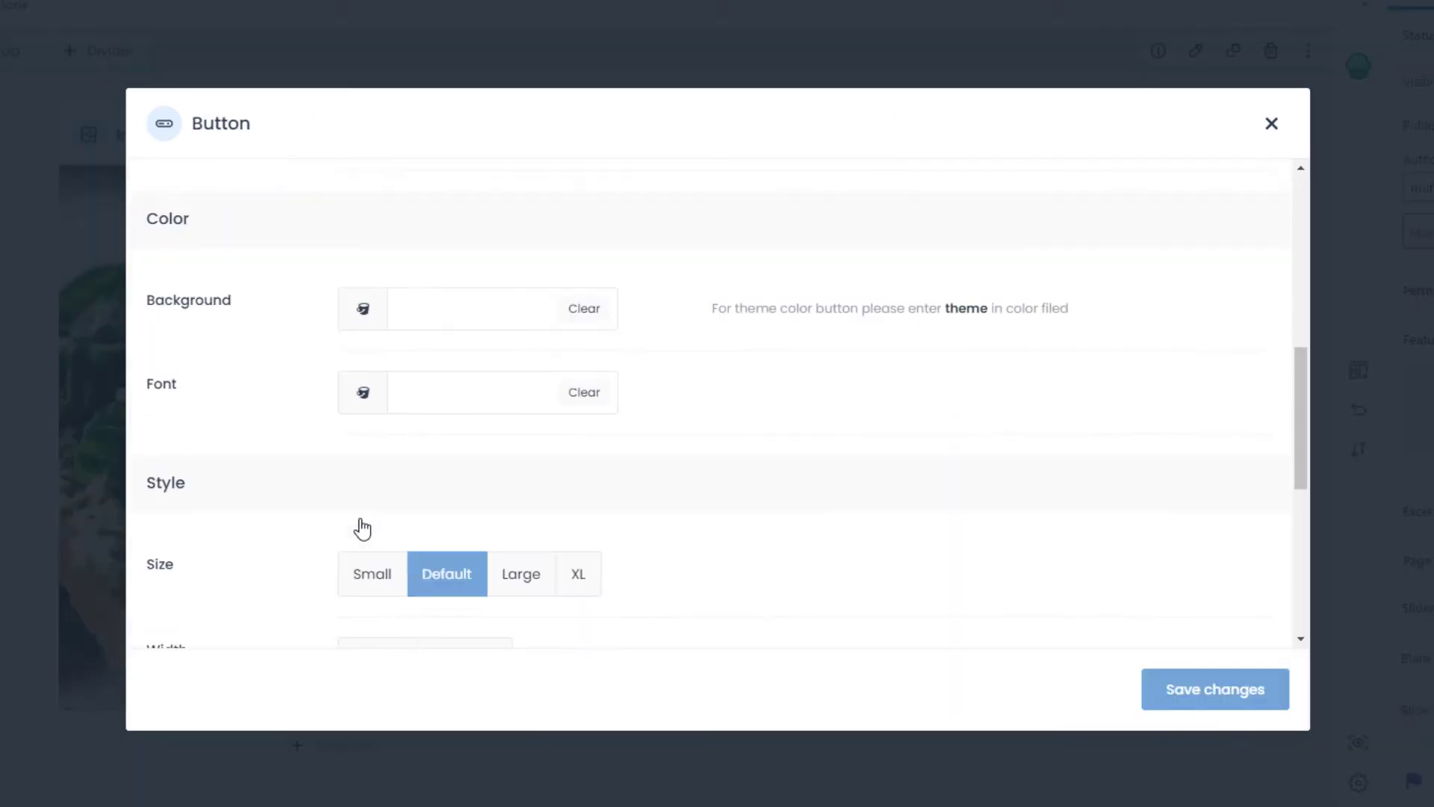
Step: Set the button's background color to #fa811e and its font color to #ffffff, save the item and preview the page
left_click(368, 318)
left_click(470, 310)
type("#fa811e")
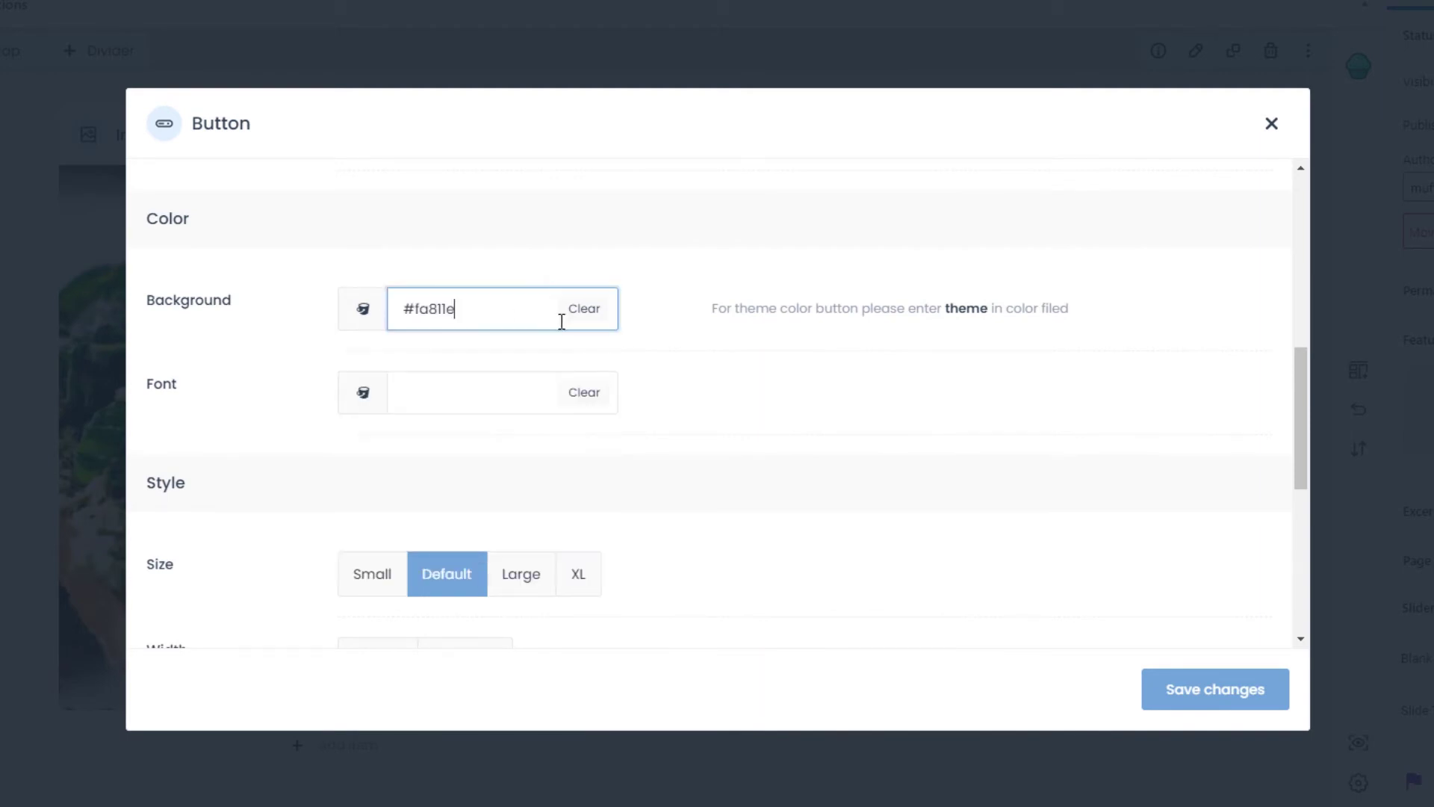
left_click(357, 403)
type("#ffffff")
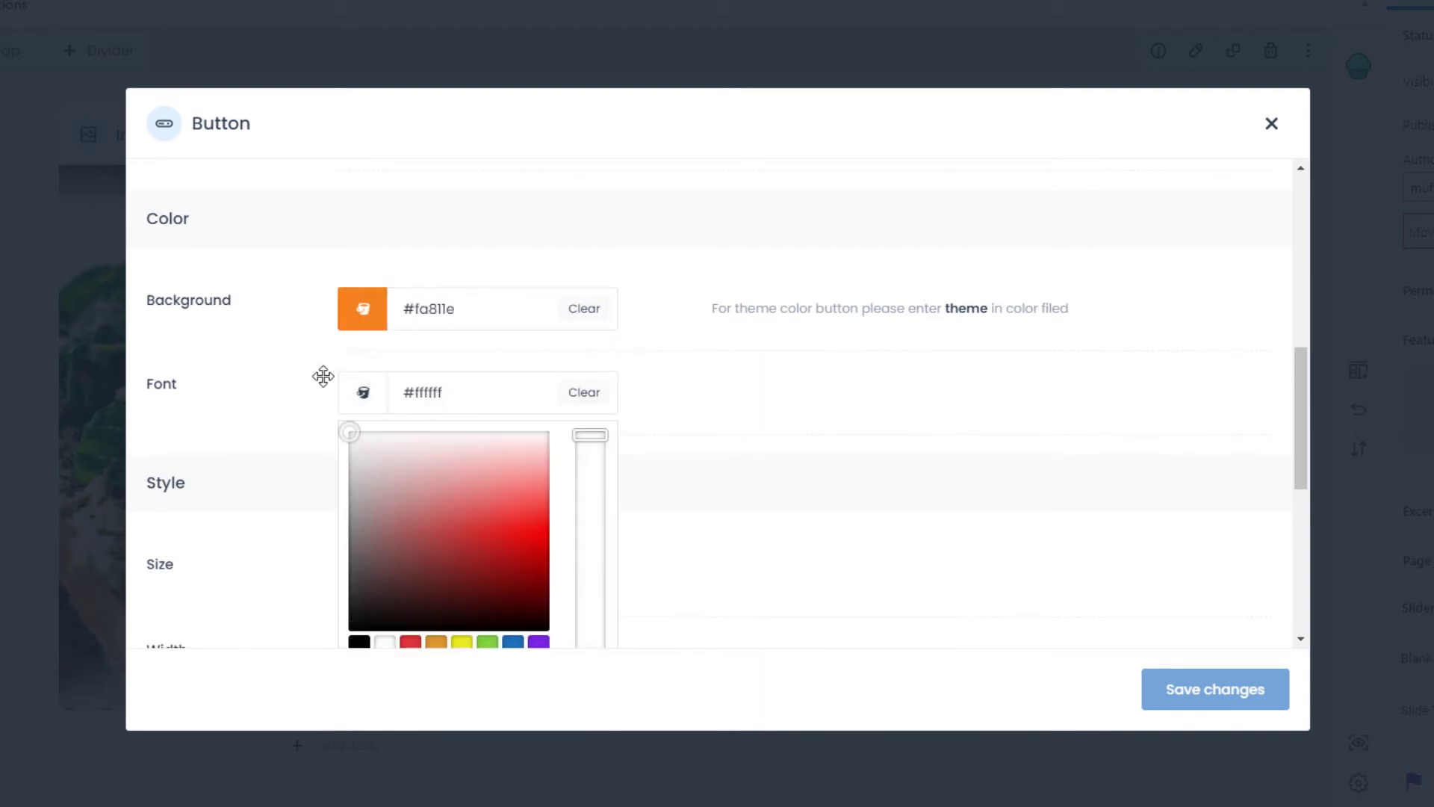
left_click(652, 408)
left_click(1162, 687)
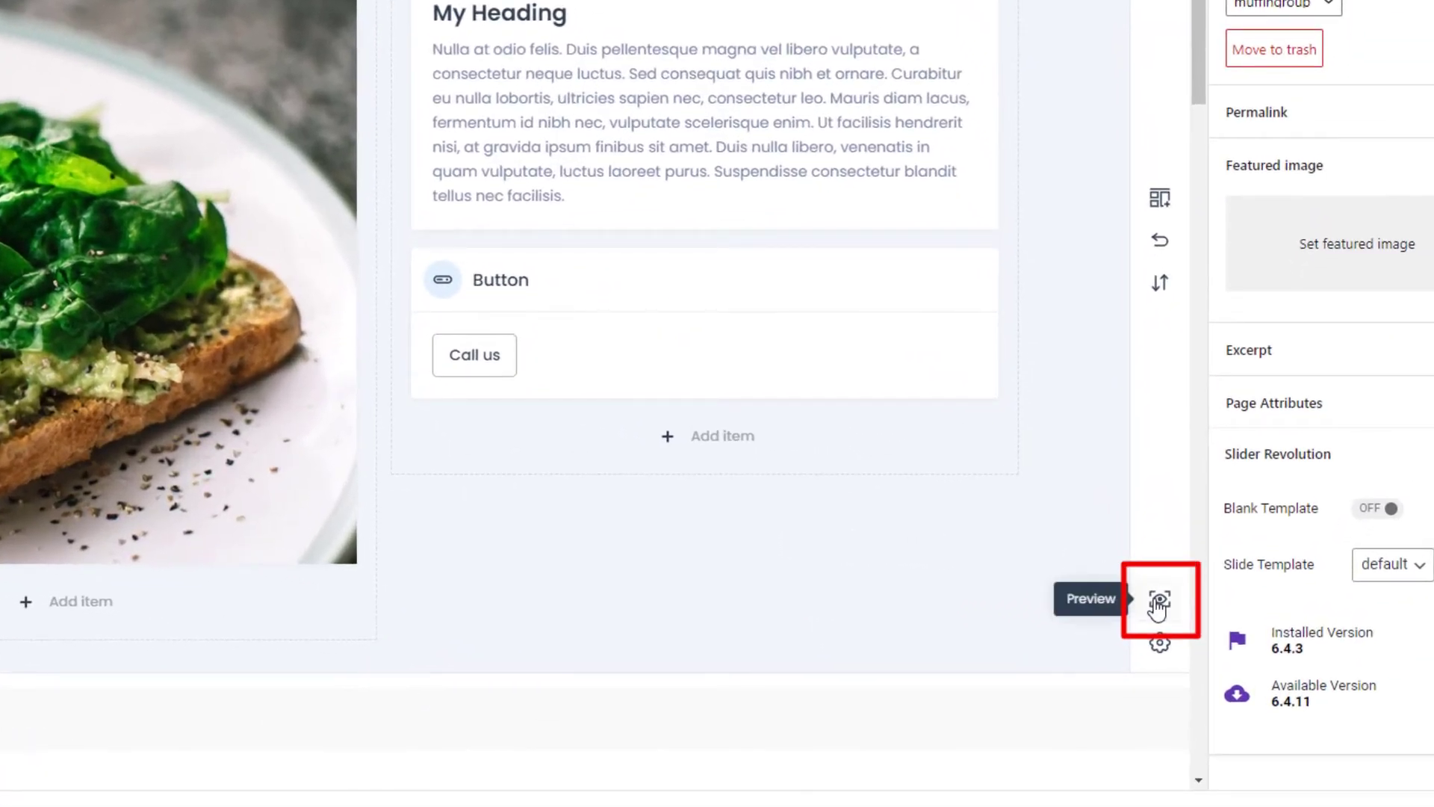
left_click(1157, 602)
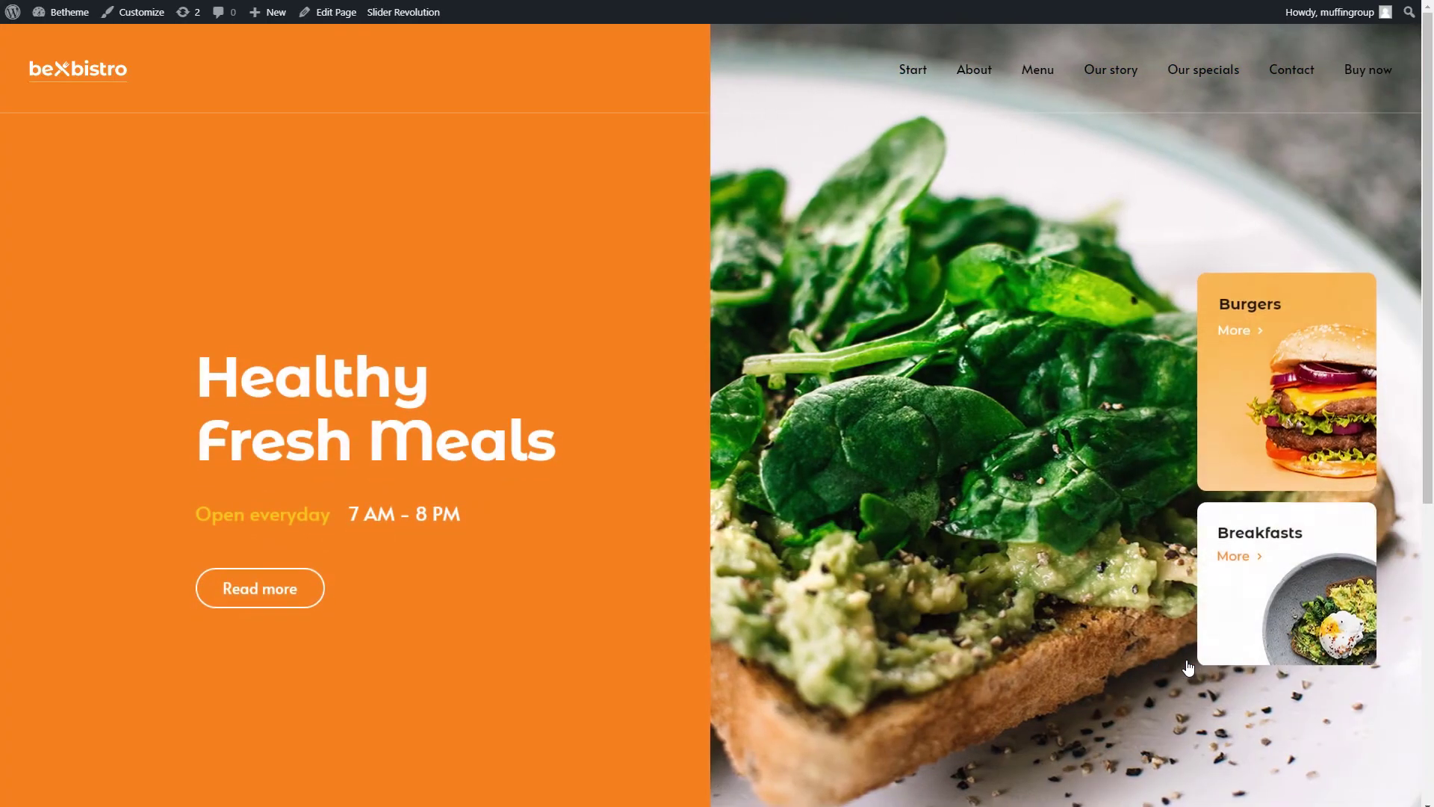
scroll(1188, 667, "down", 5)
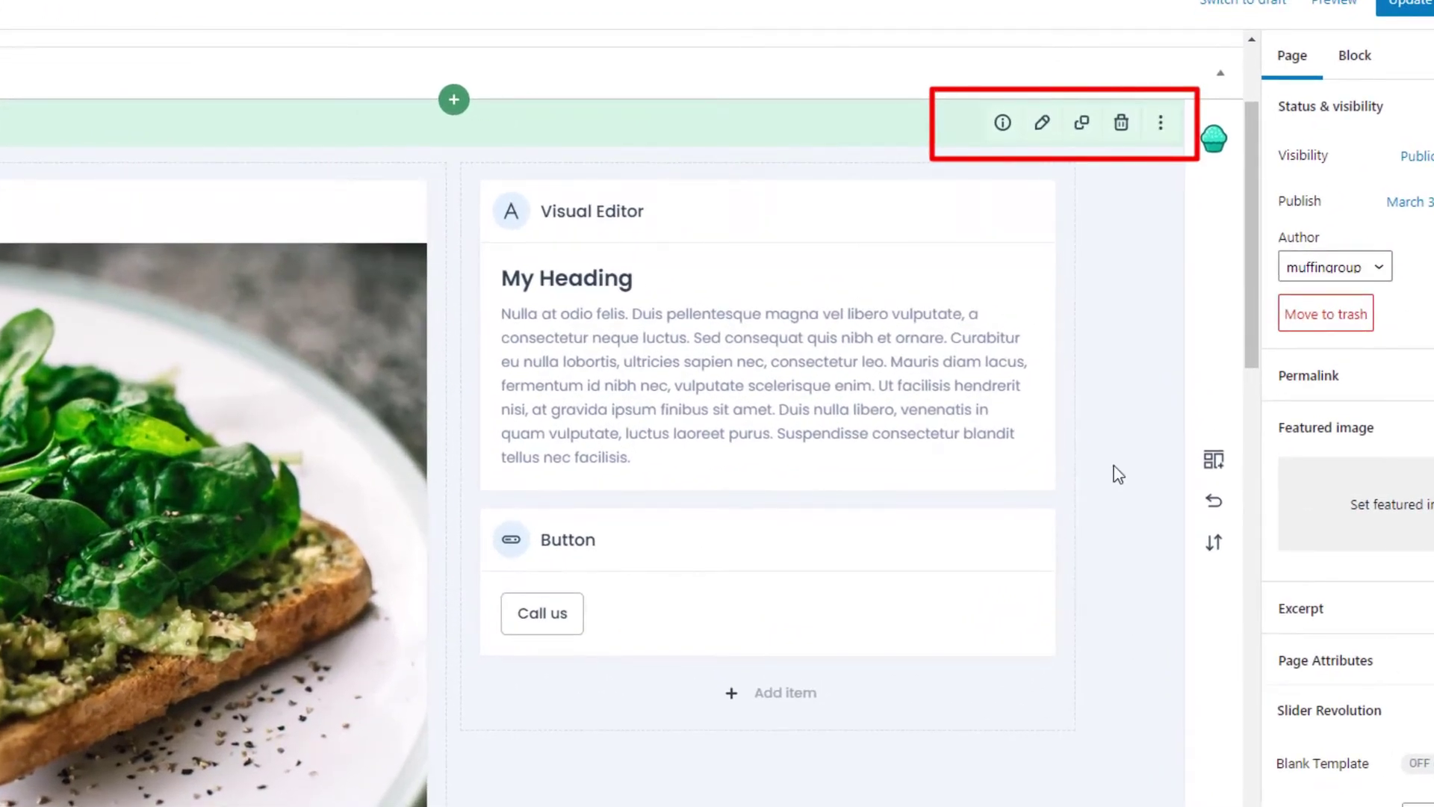
Step: Edit the settings of the section holding the image and text, setting its background color to #efefef
left_click(1043, 123)
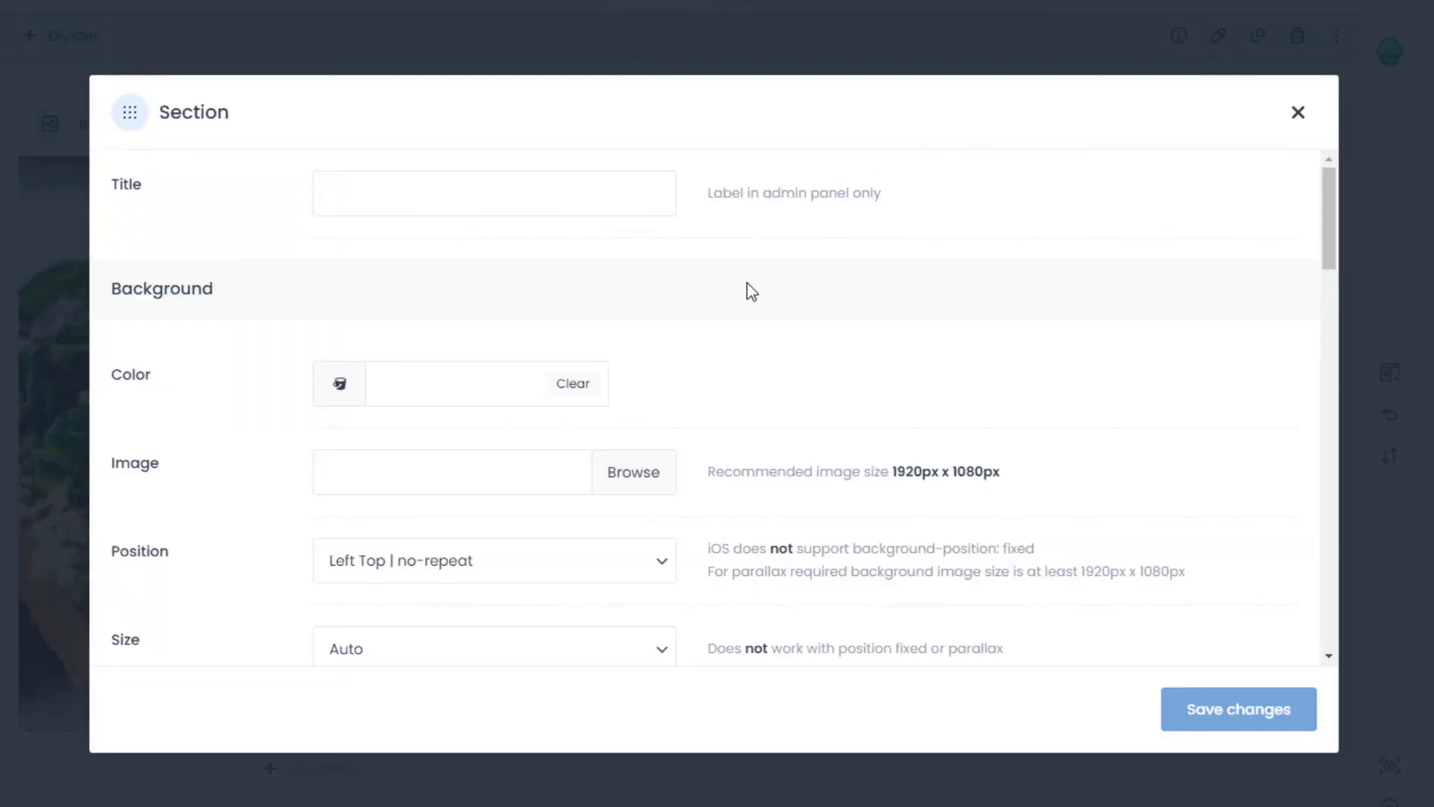
left_click(341, 386)
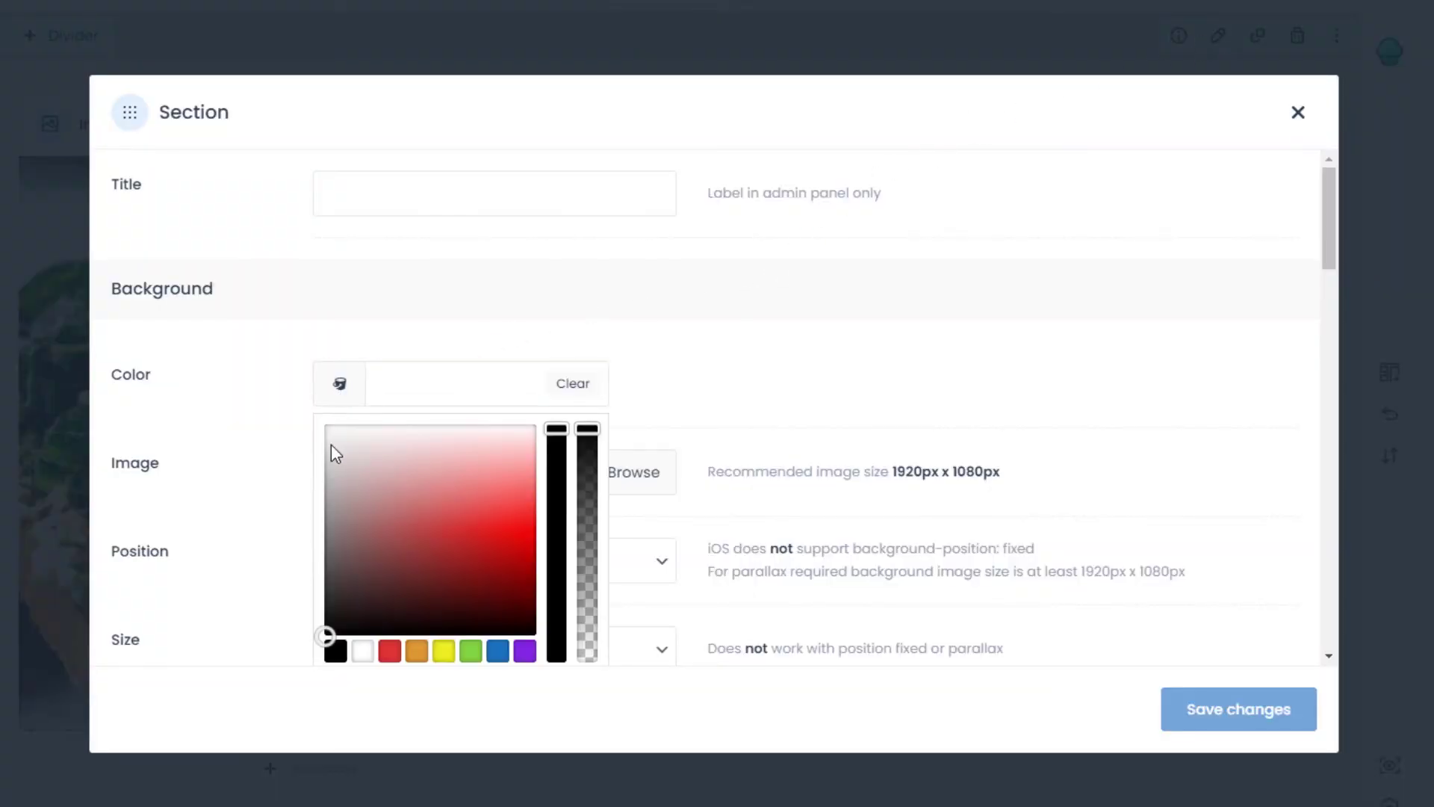
left_click_drag(330, 444, 325, 437)
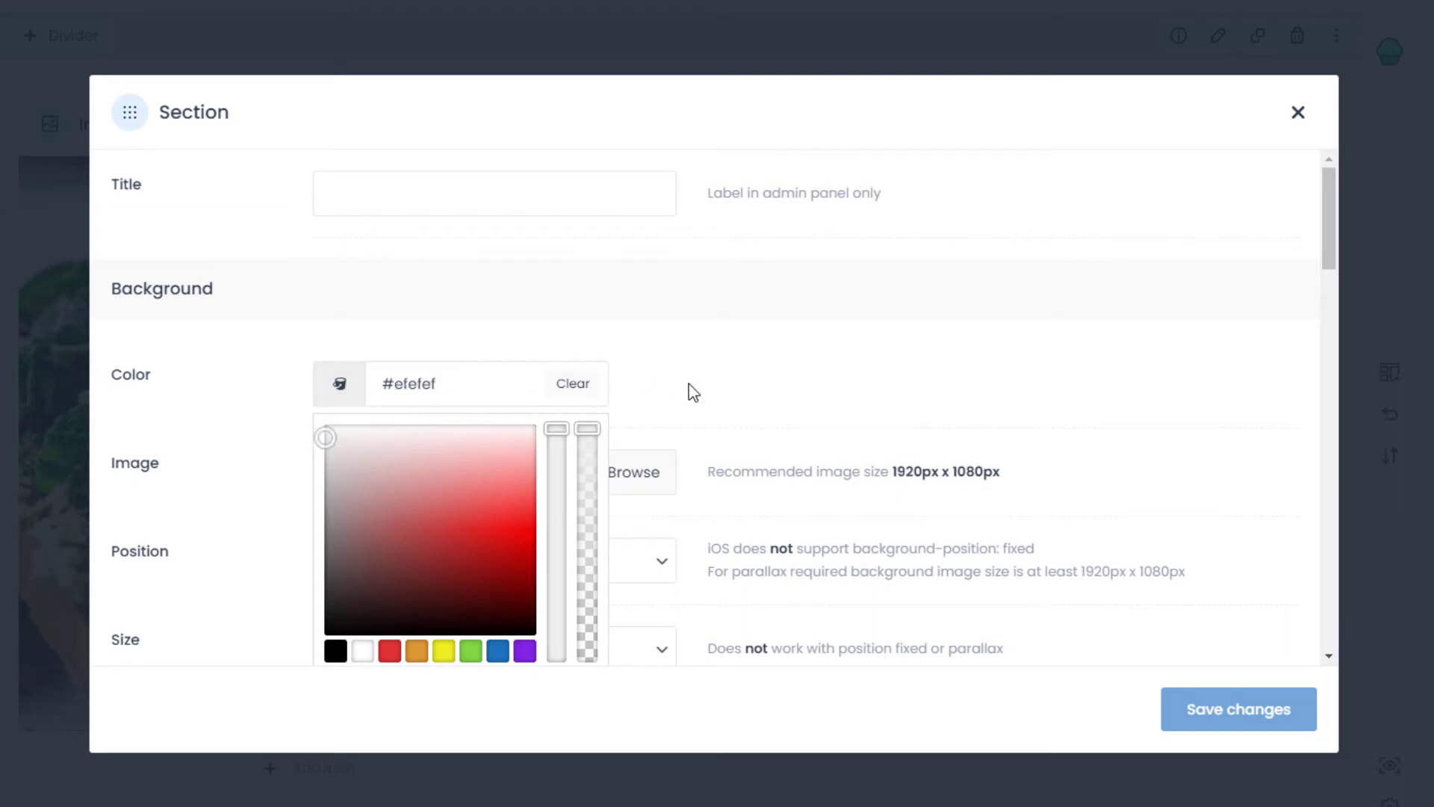
left_click(688, 390)
Step: Set the section's top and bottom padding to 75 px each
scroll(688, 391, "down", 6)
left_click(528, 404)
key("BackSpace")
type("75")
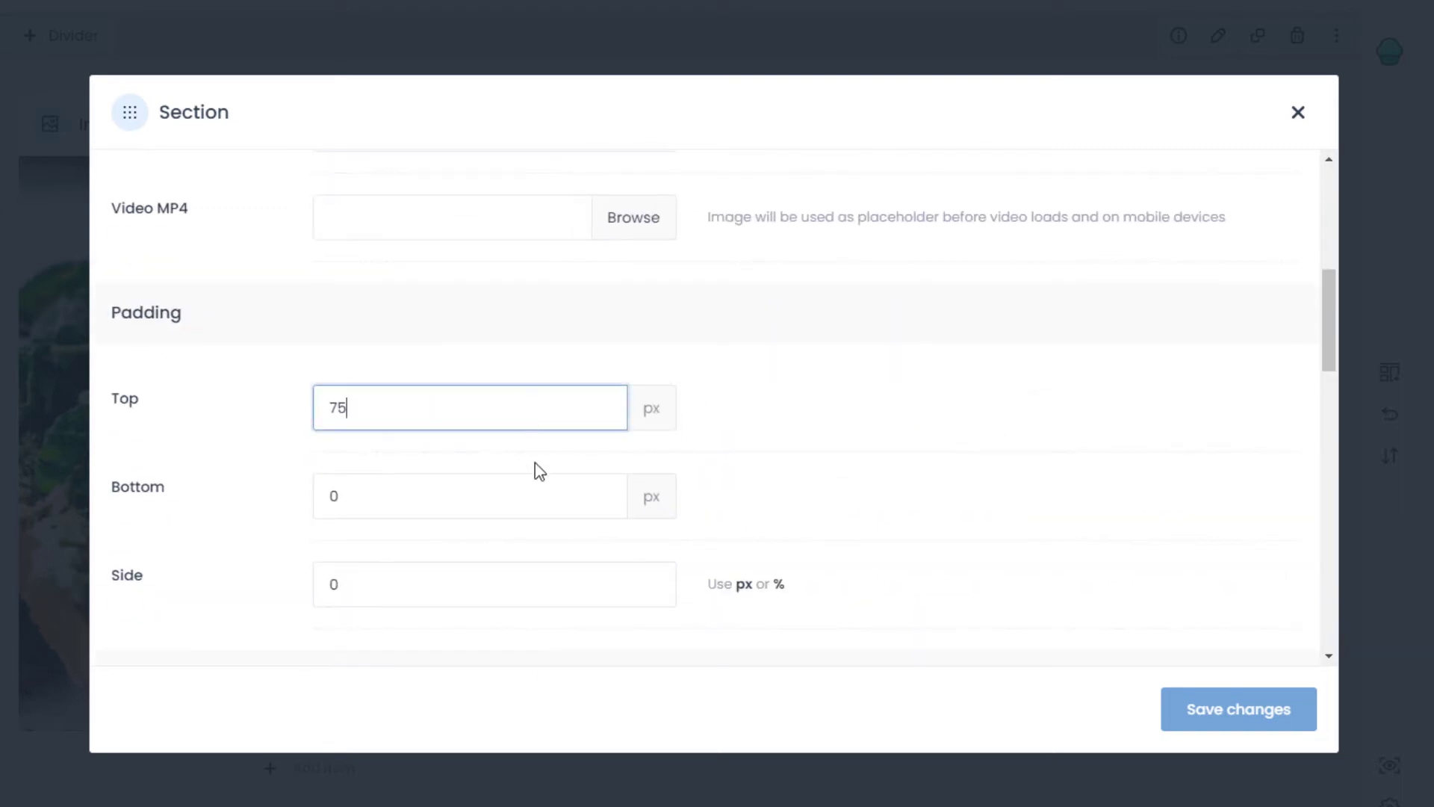
left_click(535, 496)
key("BackSpace")
type("75")
left_click(728, 513)
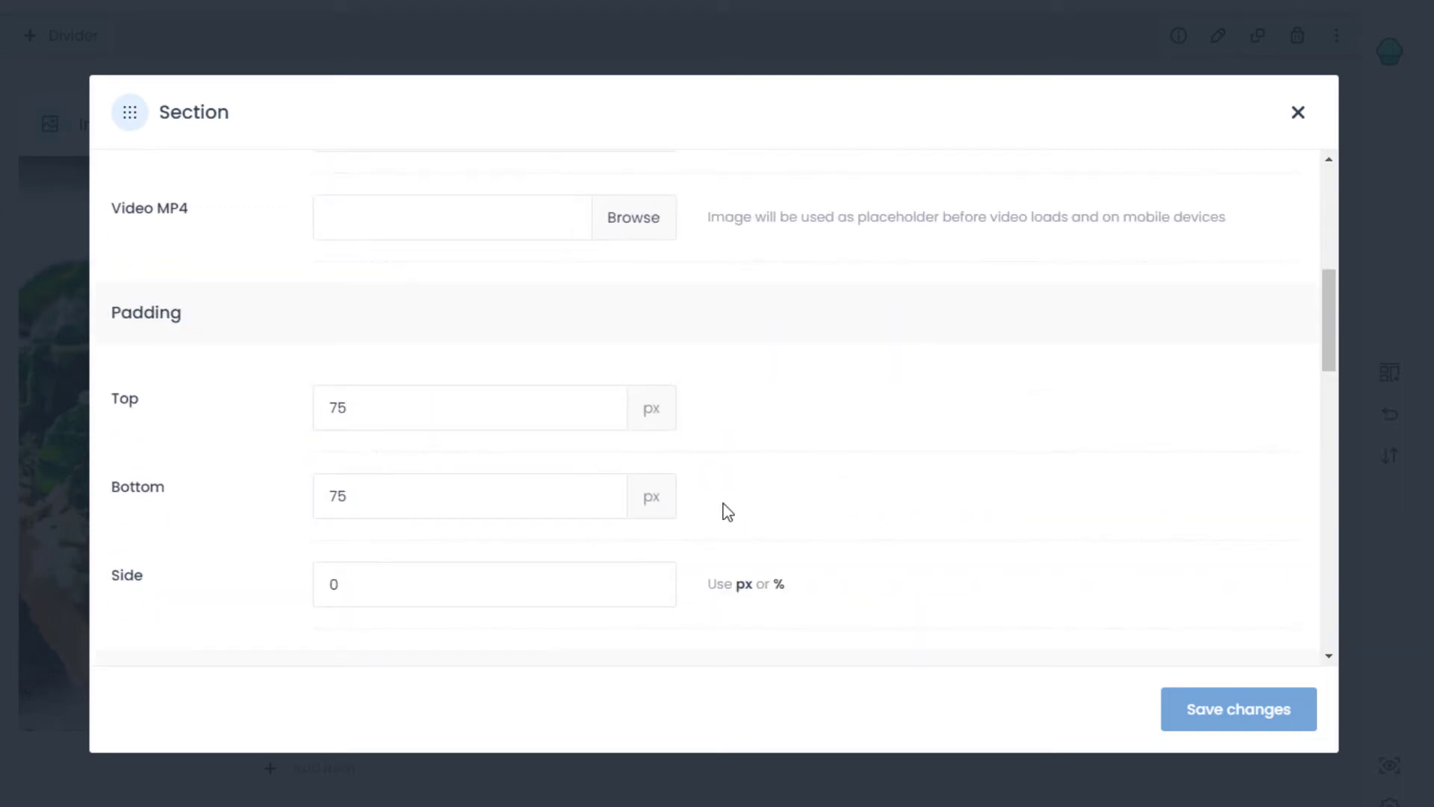
Step: Enable the "Equal Height | wraps" style for the section and save its settings
scroll(728, 512, "down", 4)
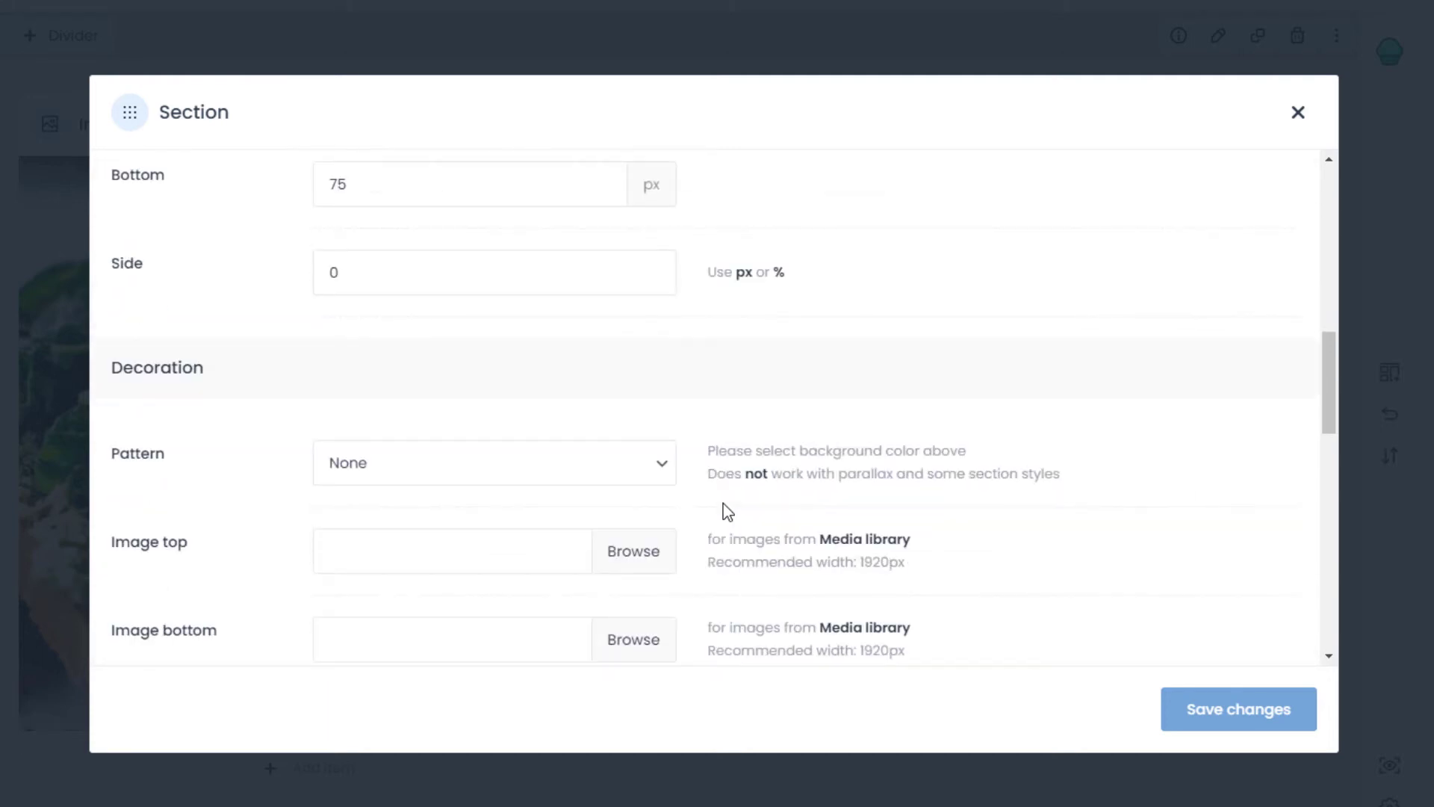
scroll(728, 512, "down", 1)
scroll(729, 513, "down", 7)
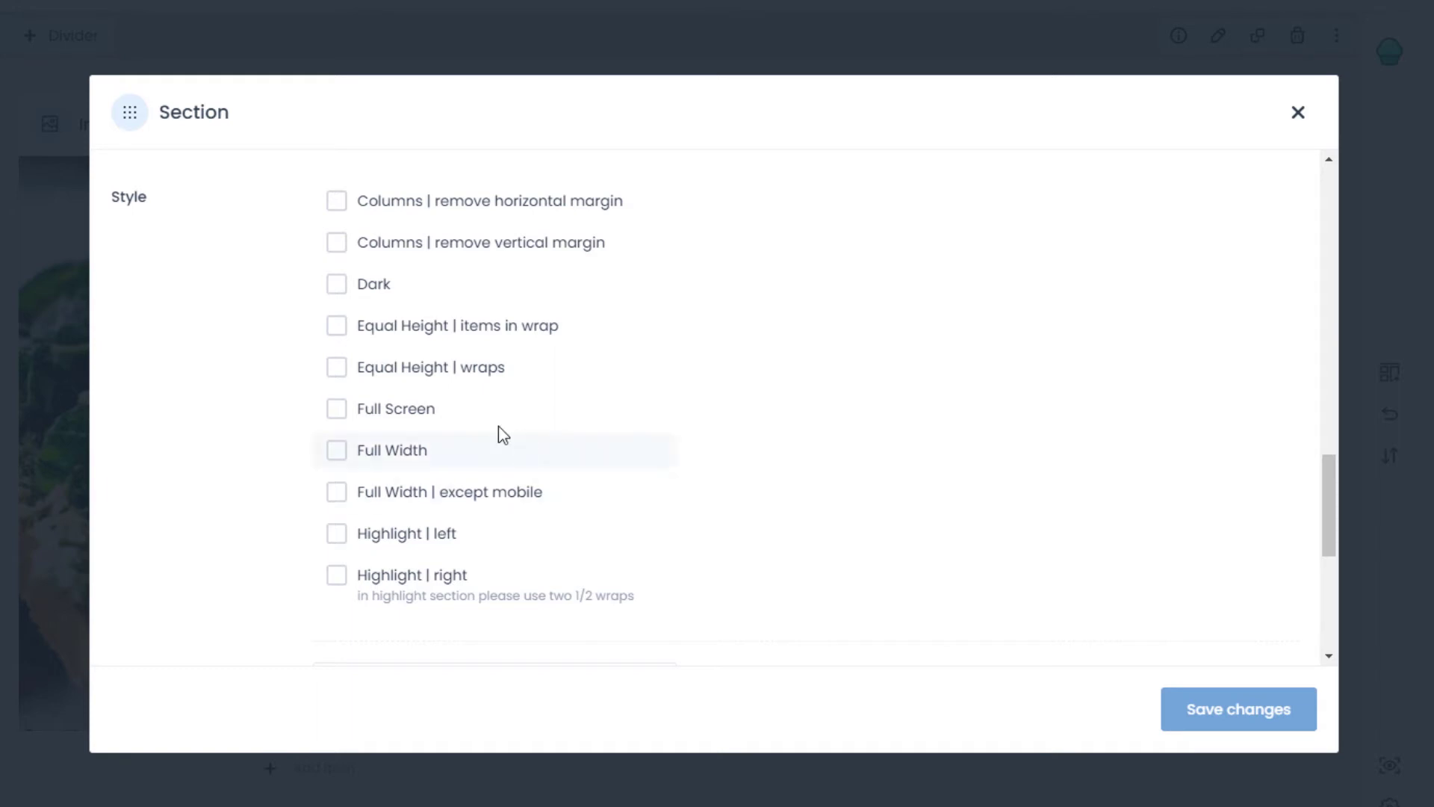
left_click(337, 369)
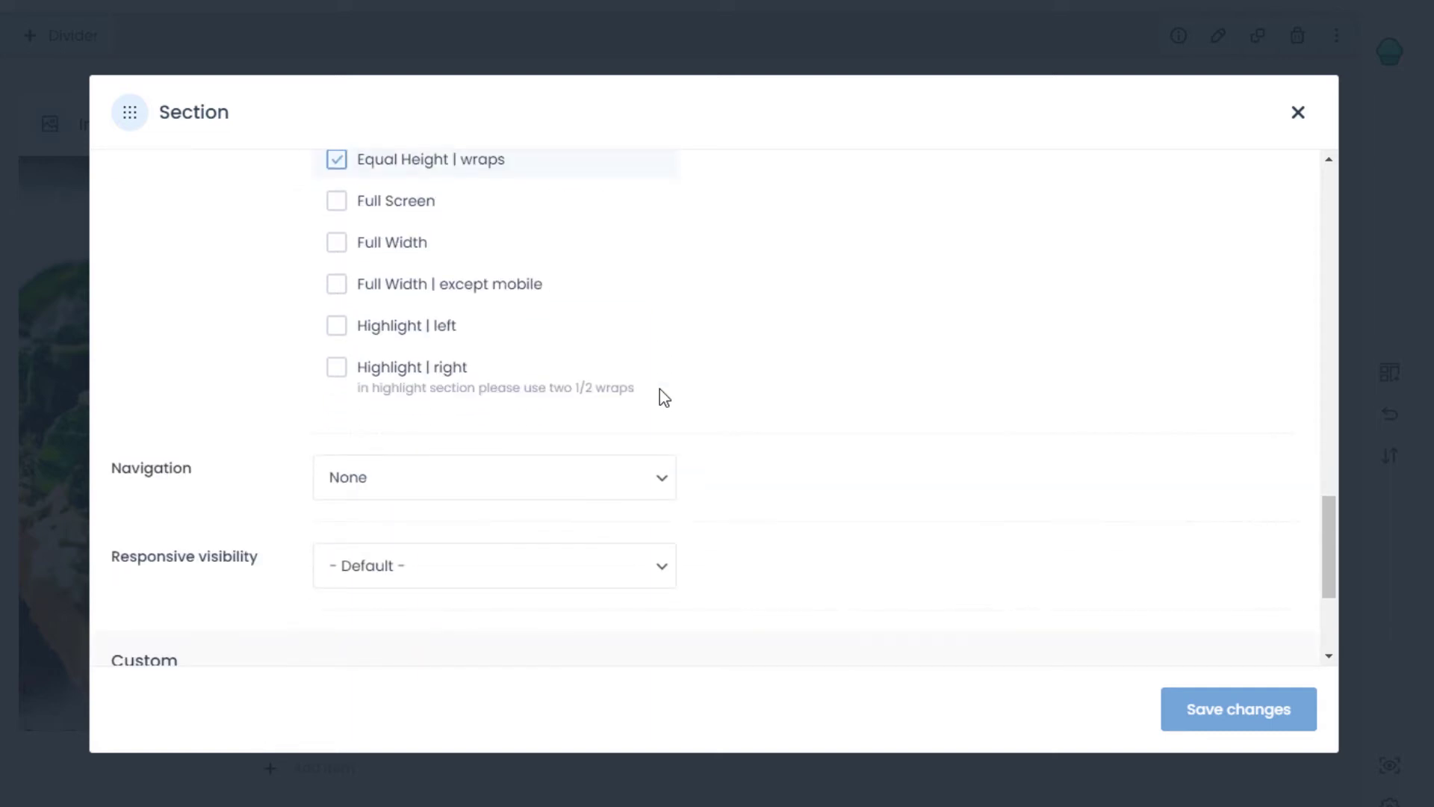
scroll(661, 400, "down", 3)
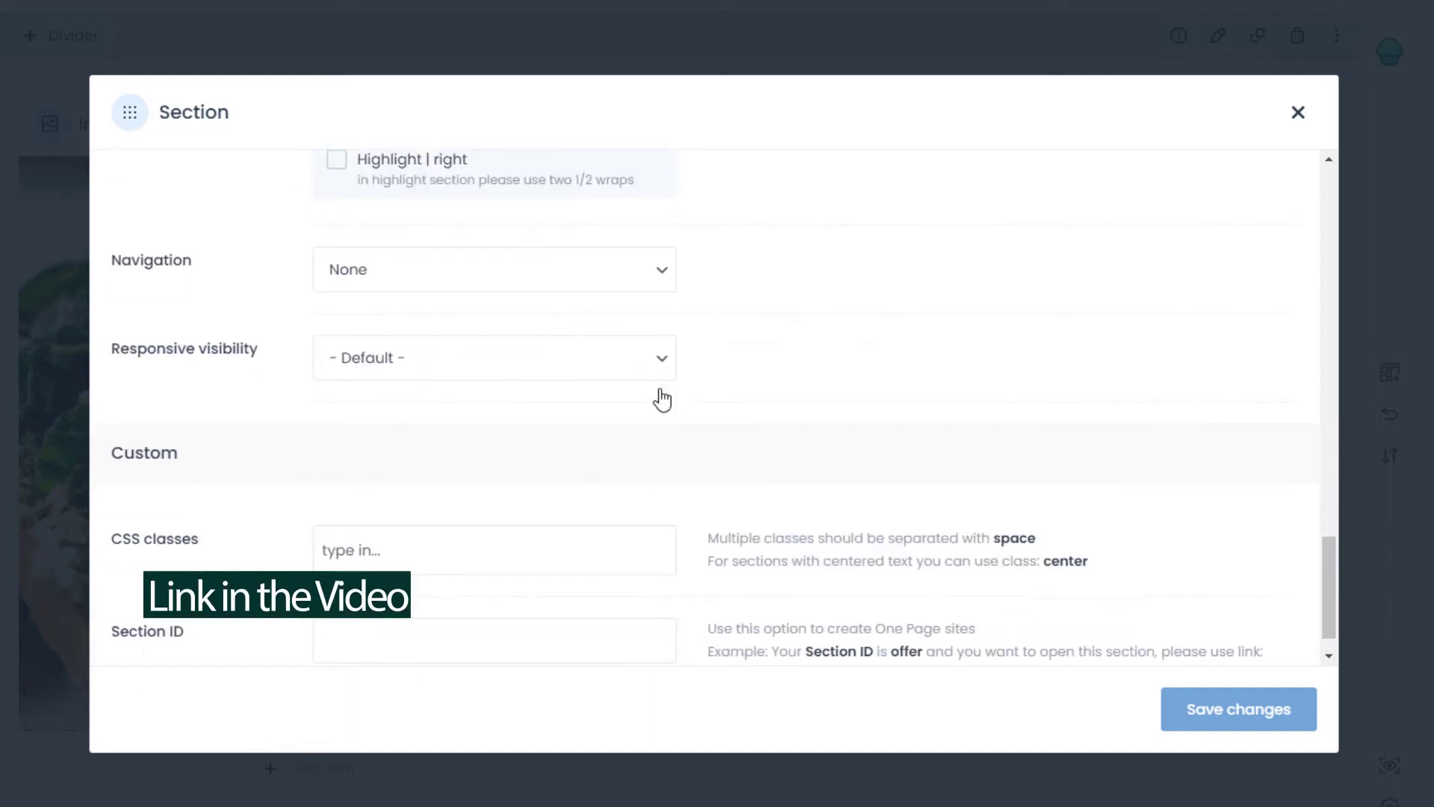
scroll(662, 398, "down", 1)
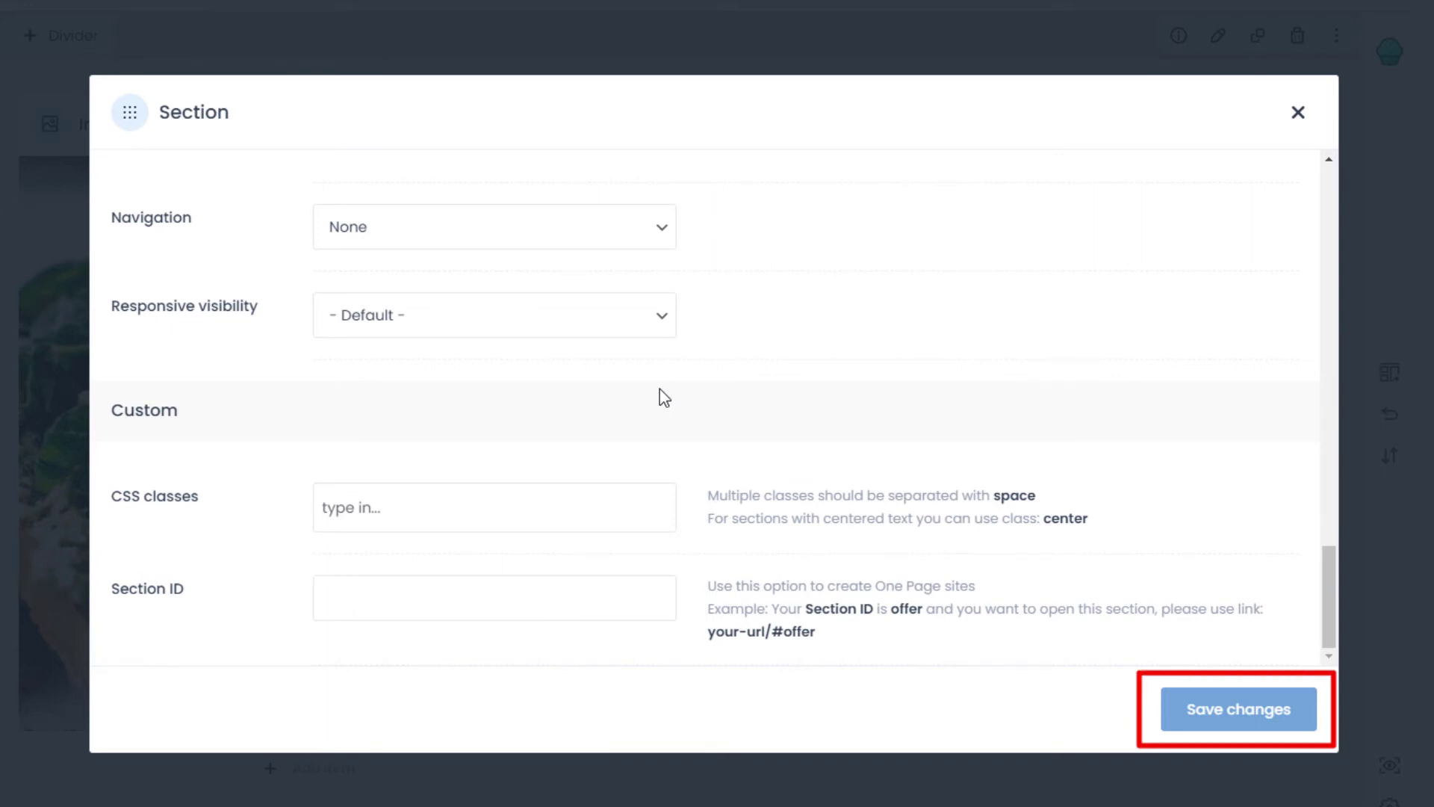
left_click(1195, 715)
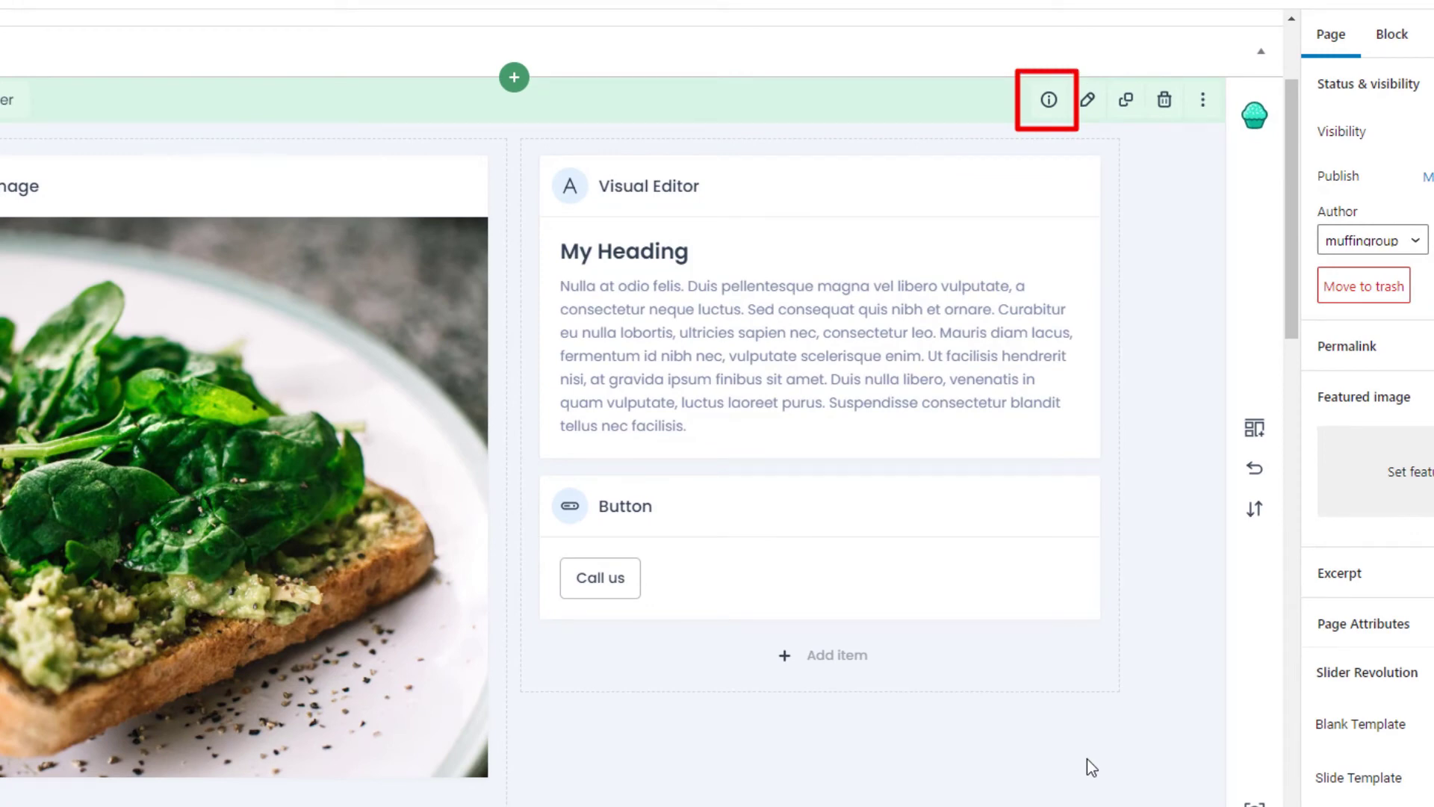
Step: Preview the page and check how the section looks with its new background and padding
mouse_move(1053, 112)
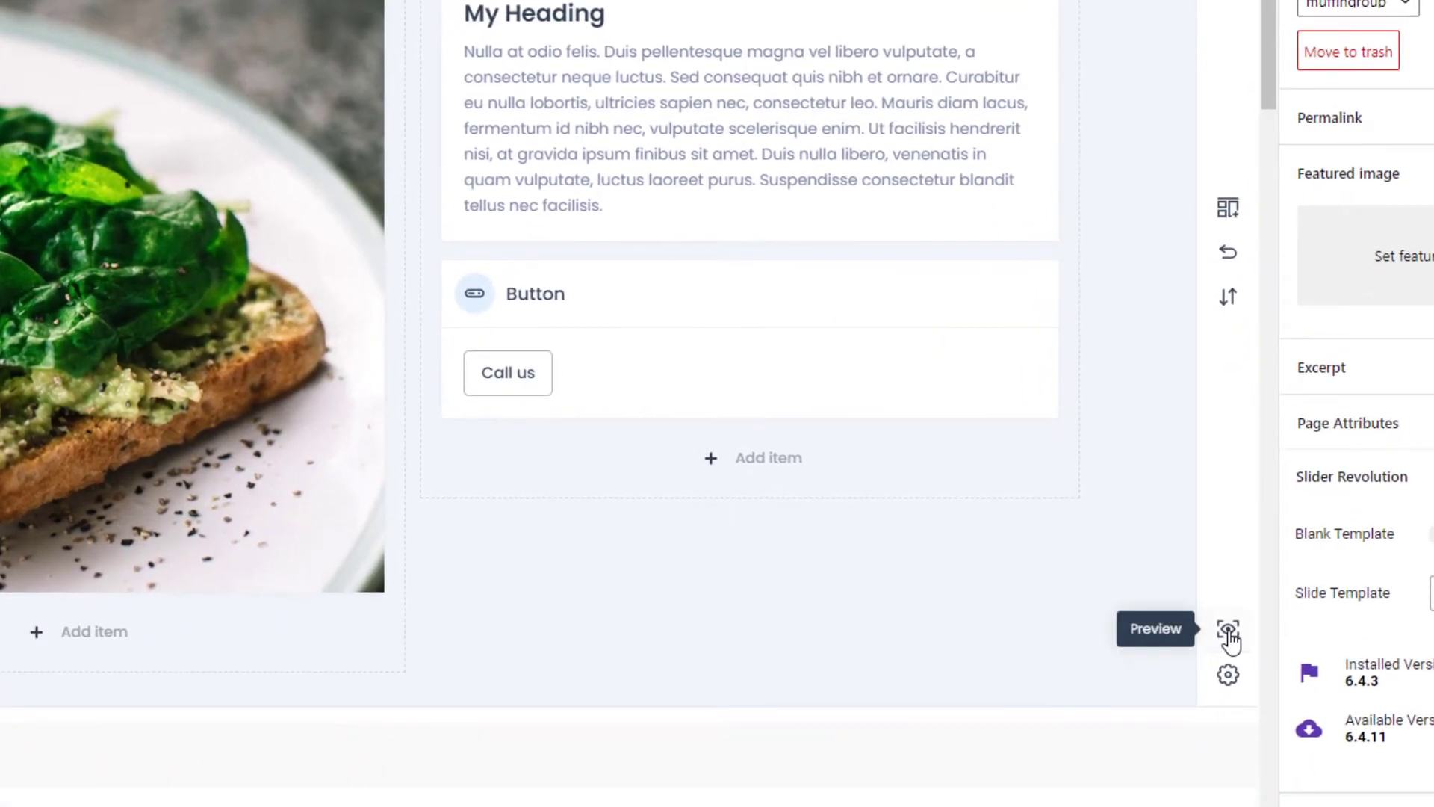
left_click(1228, 635)
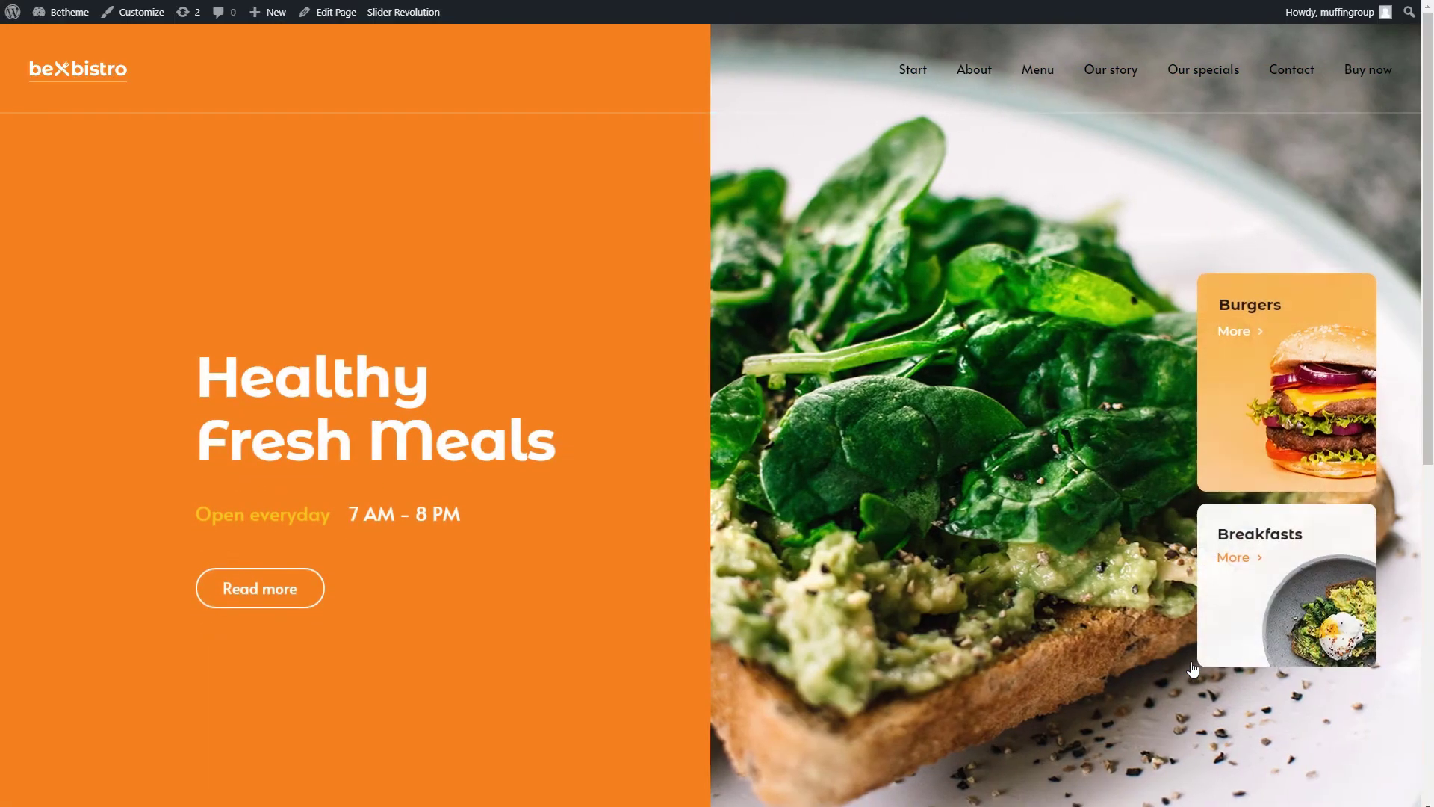
scroll(1193, 669, "down", 5)
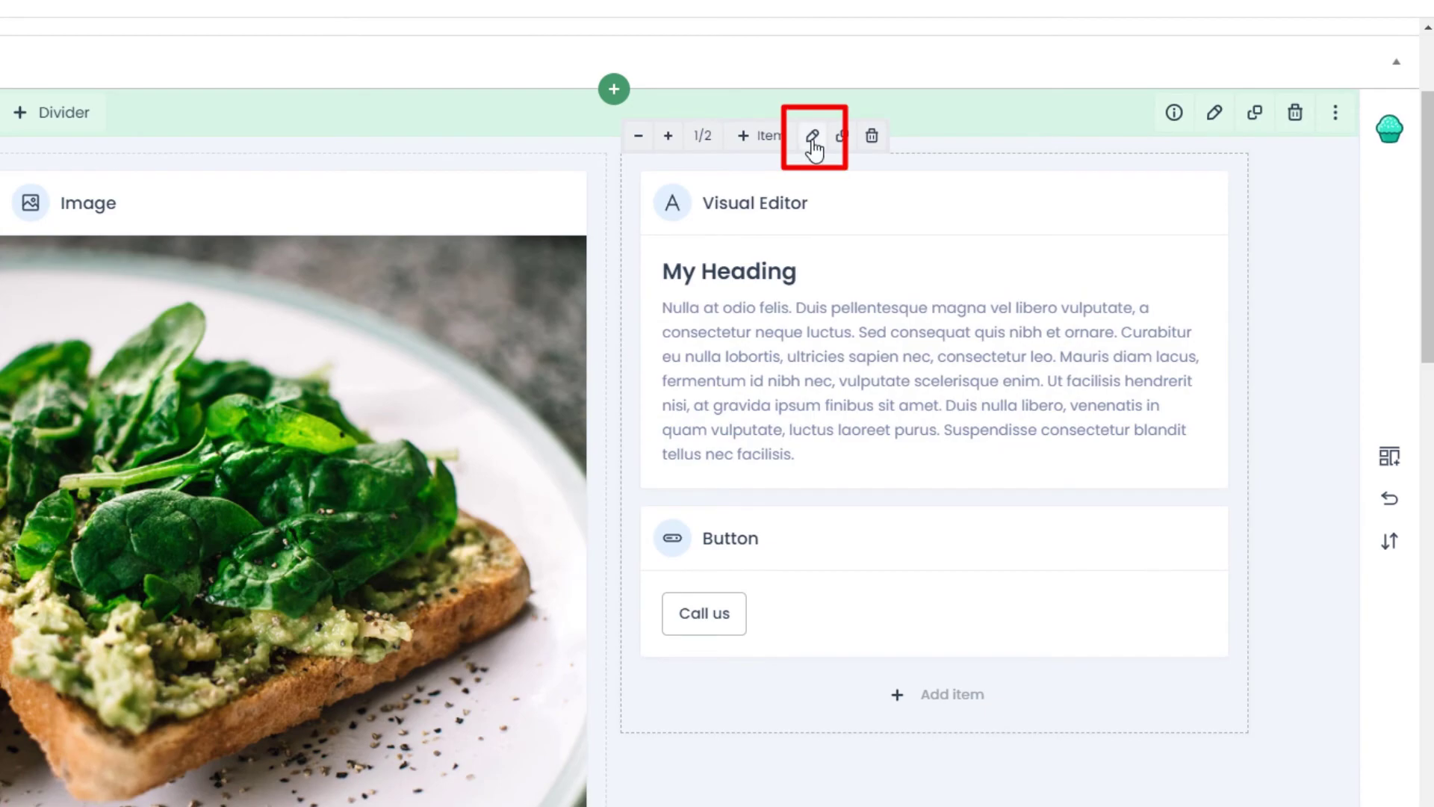
Step: Set the padding of the wrap containing the Visual Editor and Button items to 0 3%
left_click(814, 135)
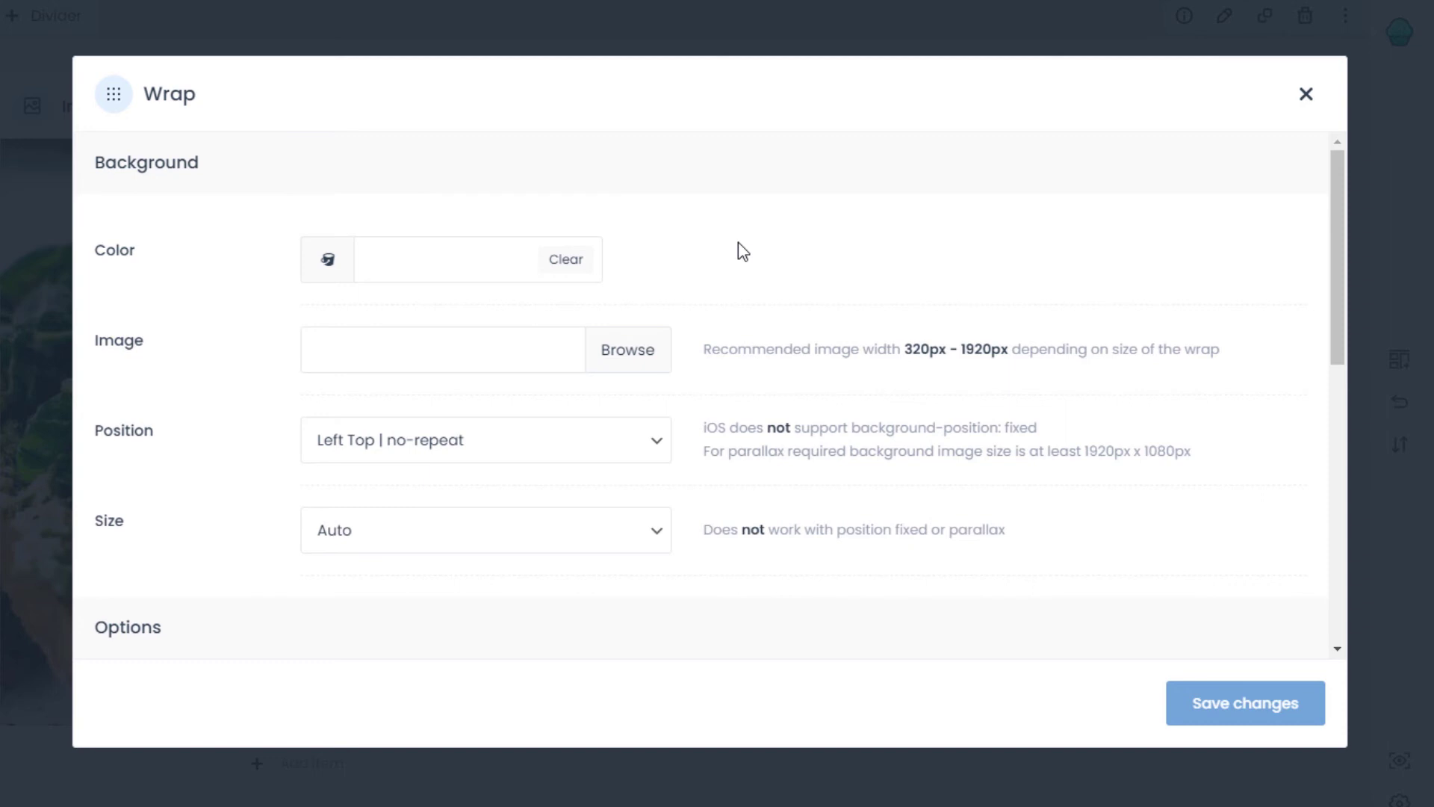
scroll(738, 247, "down", 5)
left_click(521, 385)
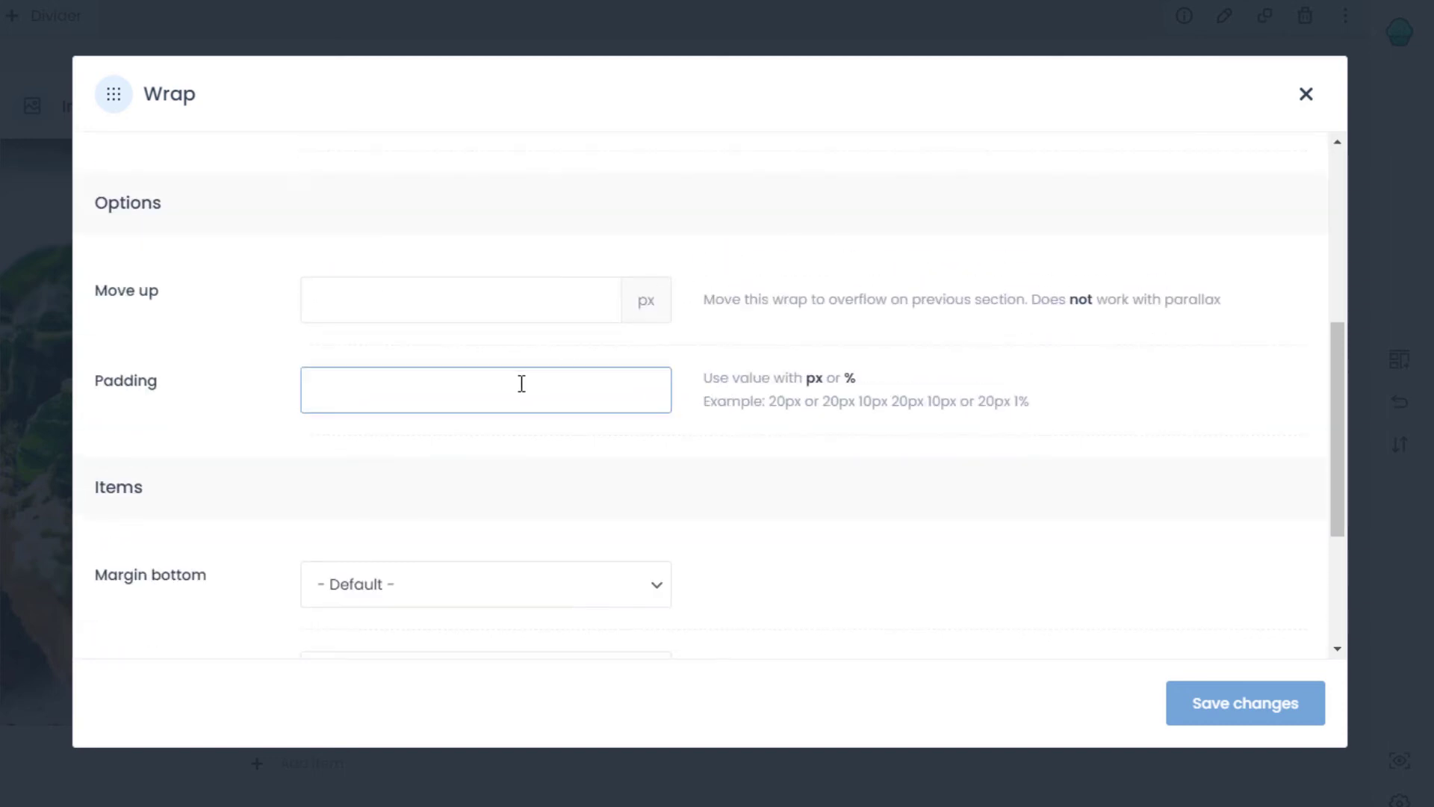
type("0 3%")
scroll(518, 384, "down", 4)
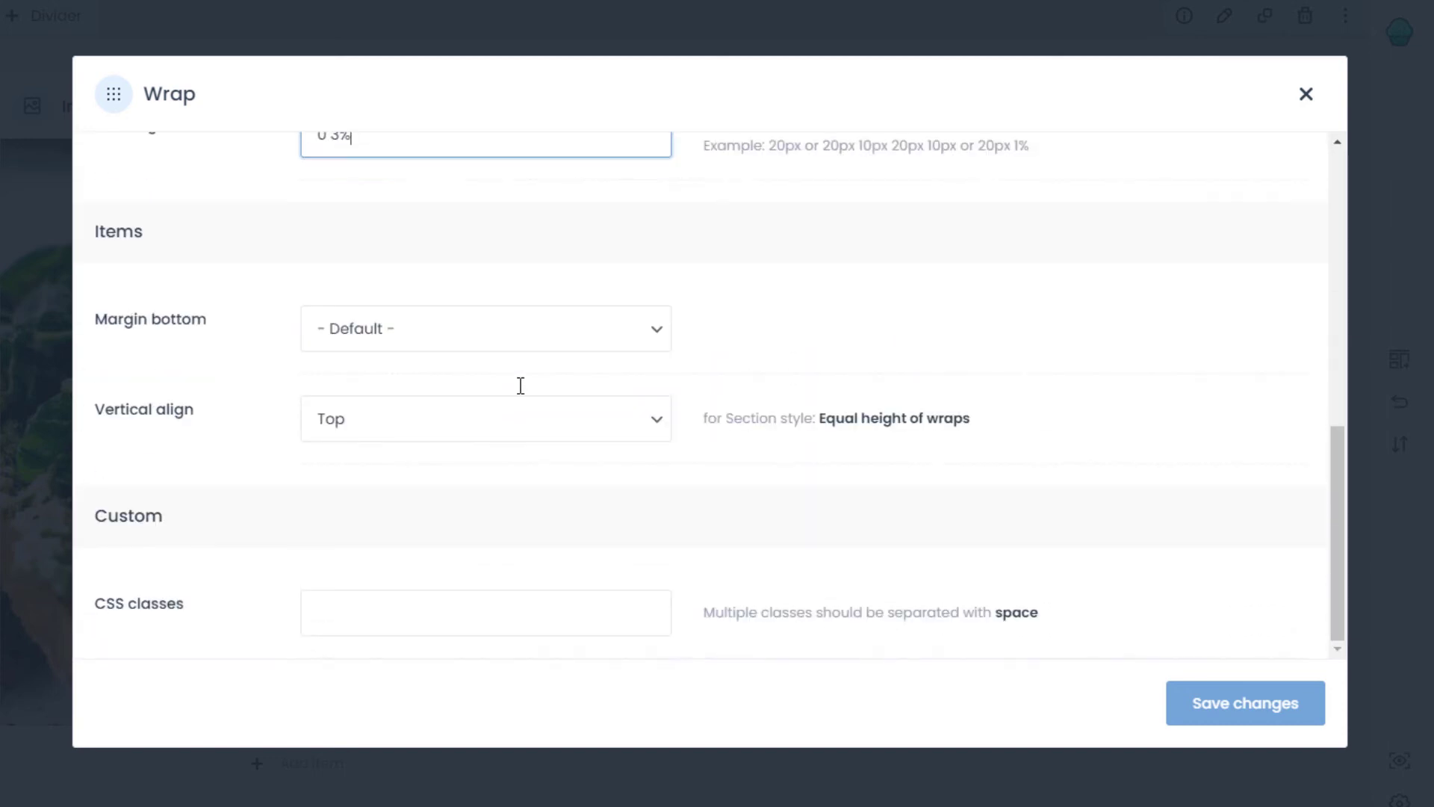
Step: Set the wrap's vertical align to Middle, save the changes and preview the page
left_click(490, 422)
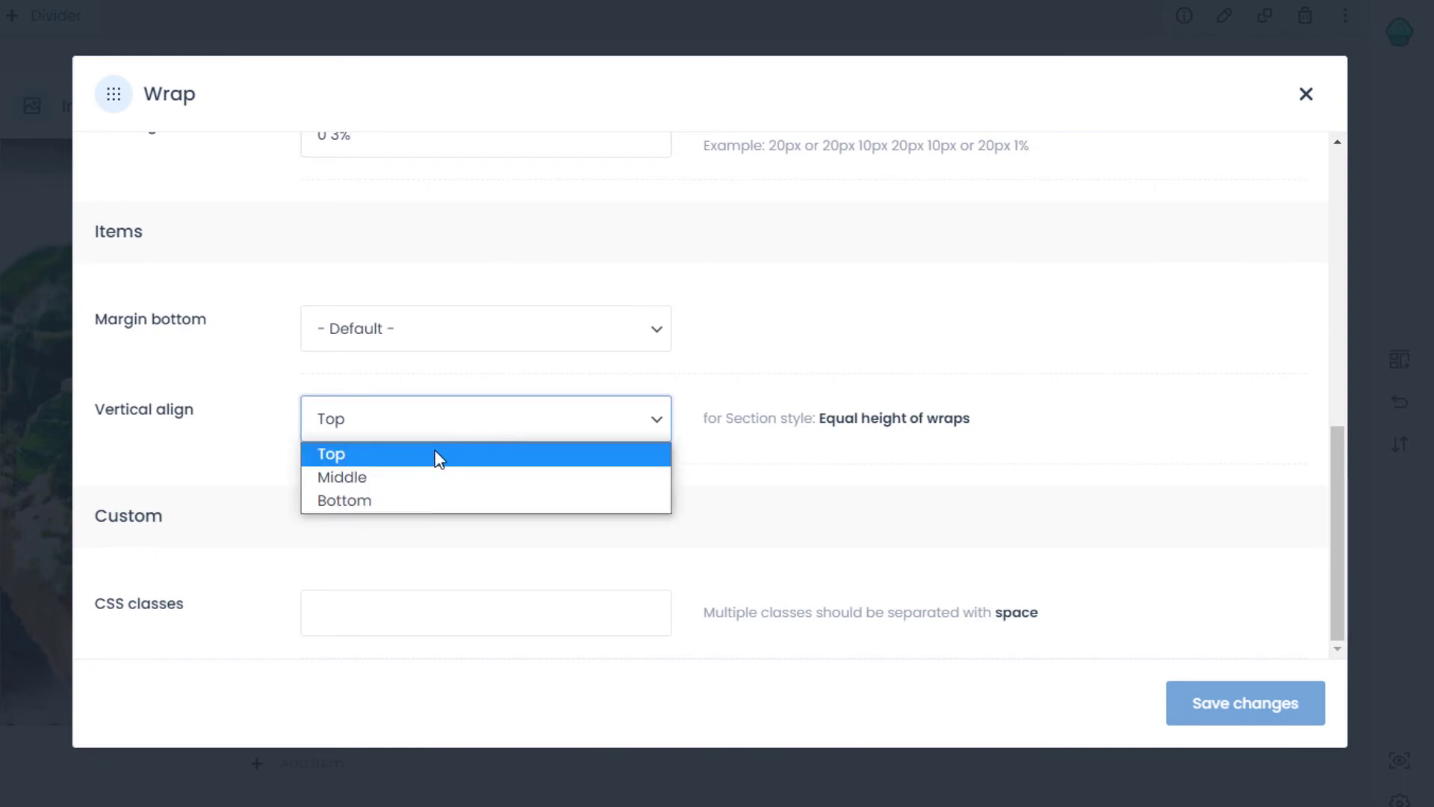
left_click(415, 478)
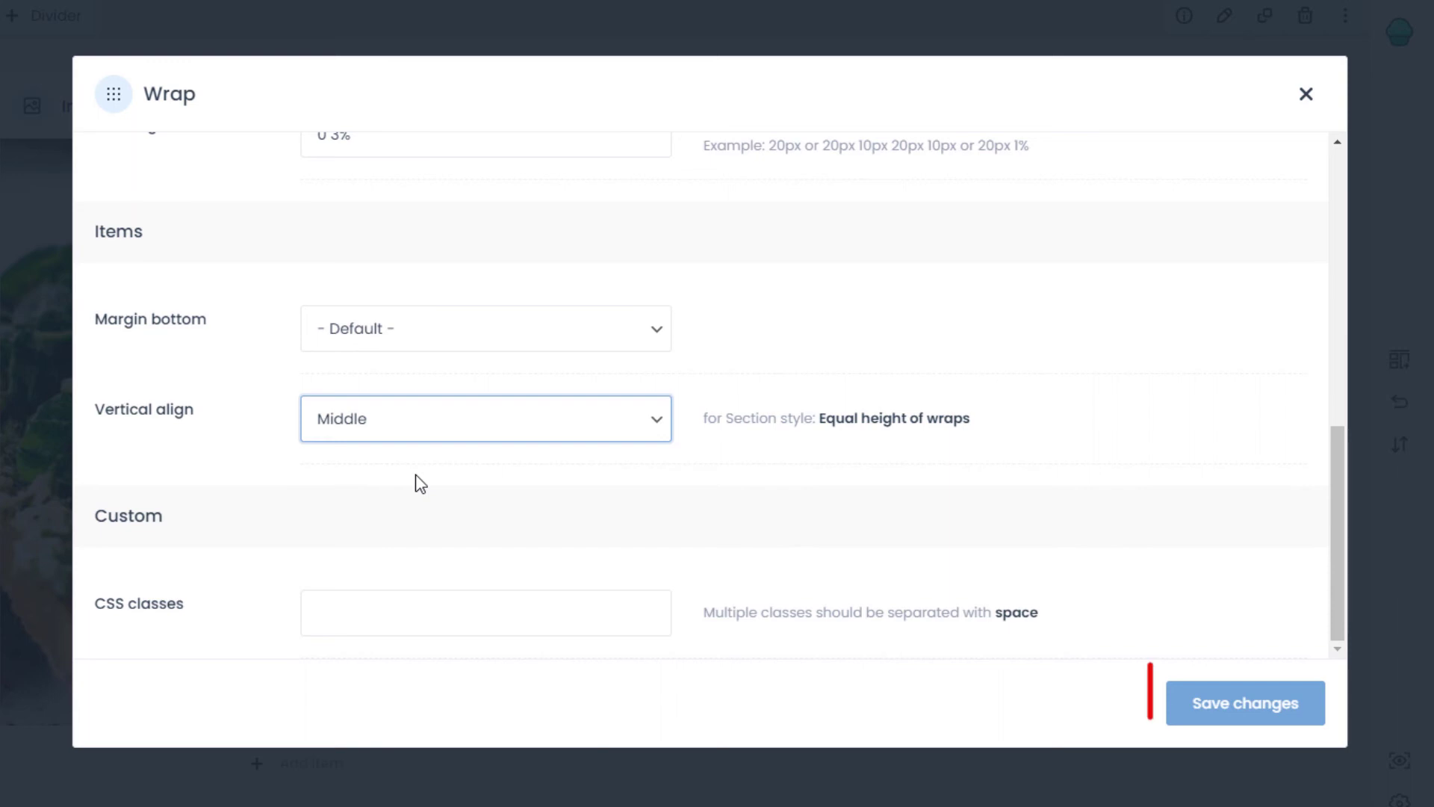
left_click(1195, 708)
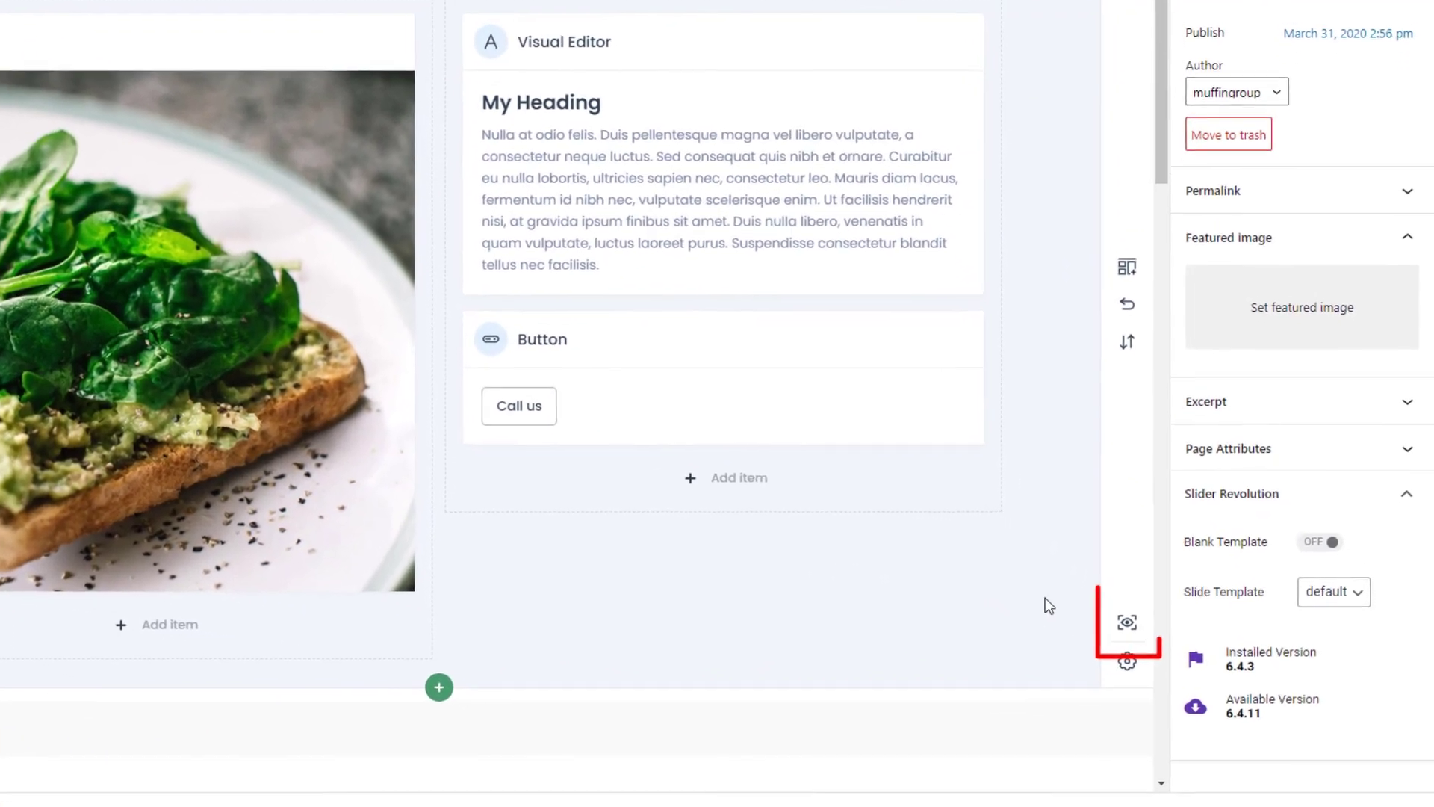
left_click(1180, 655)
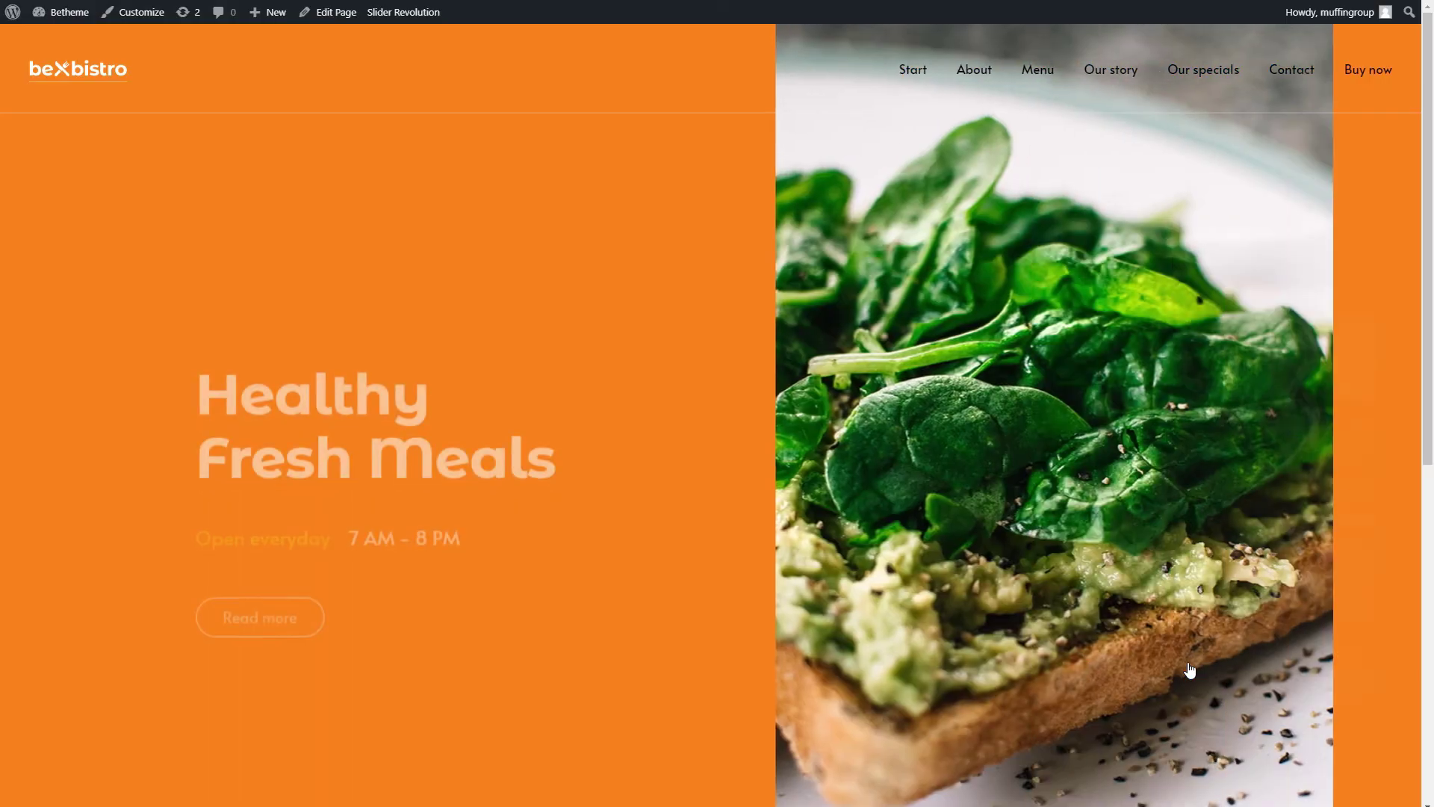
scroll(1190, 669, "down", 10)
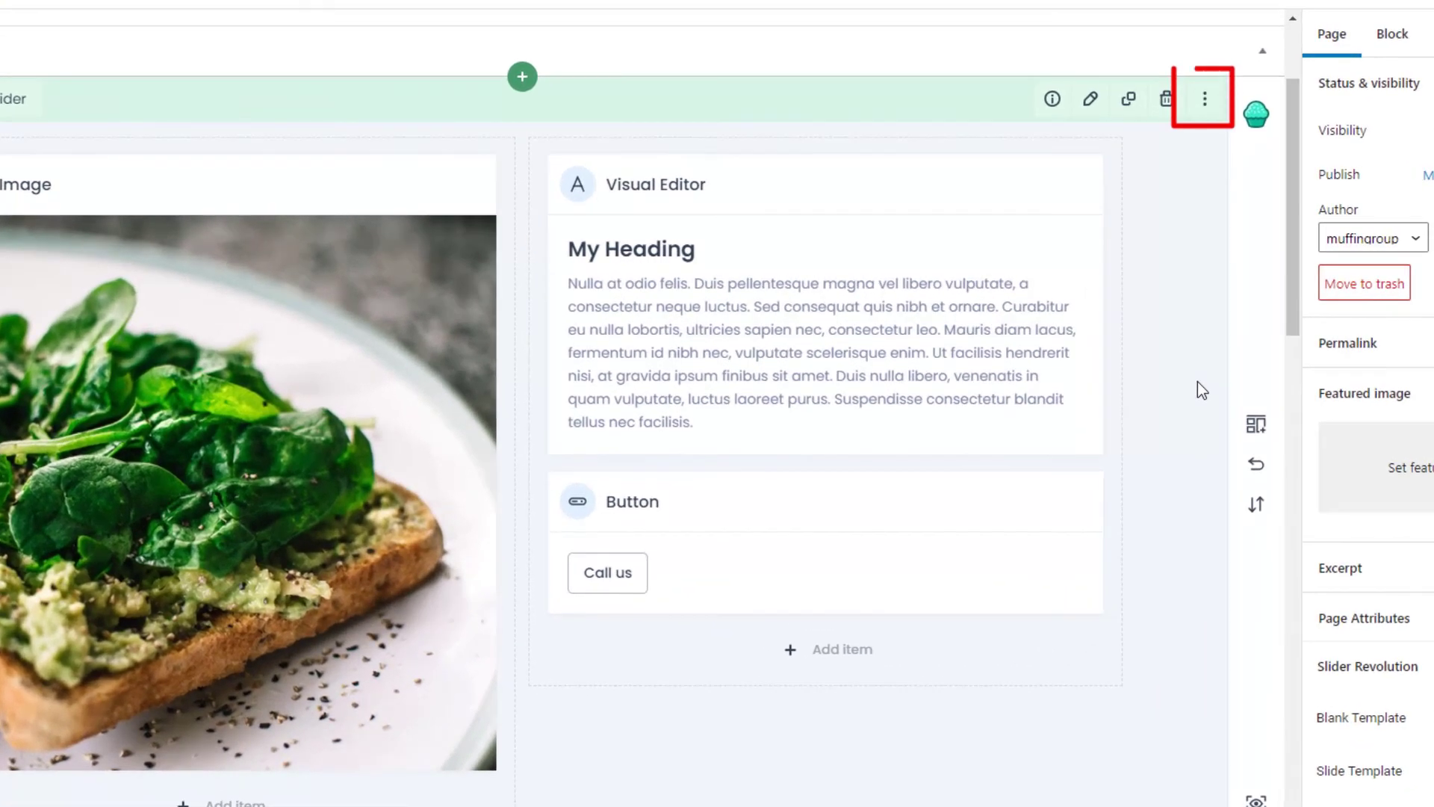
Step: Copy the whole section and paste the duplicate after it
left_click(1205, 100)
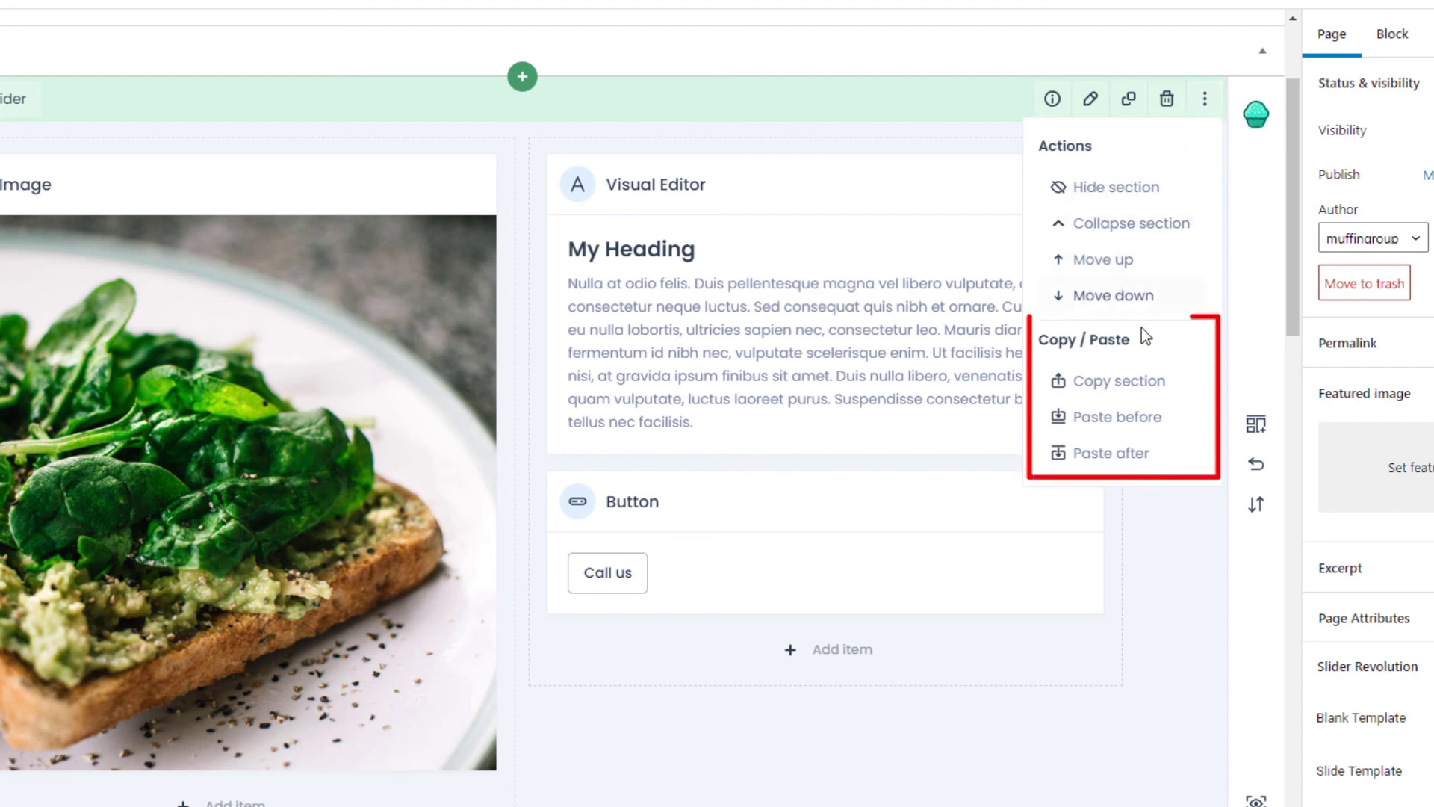
left_click(1132, 389)
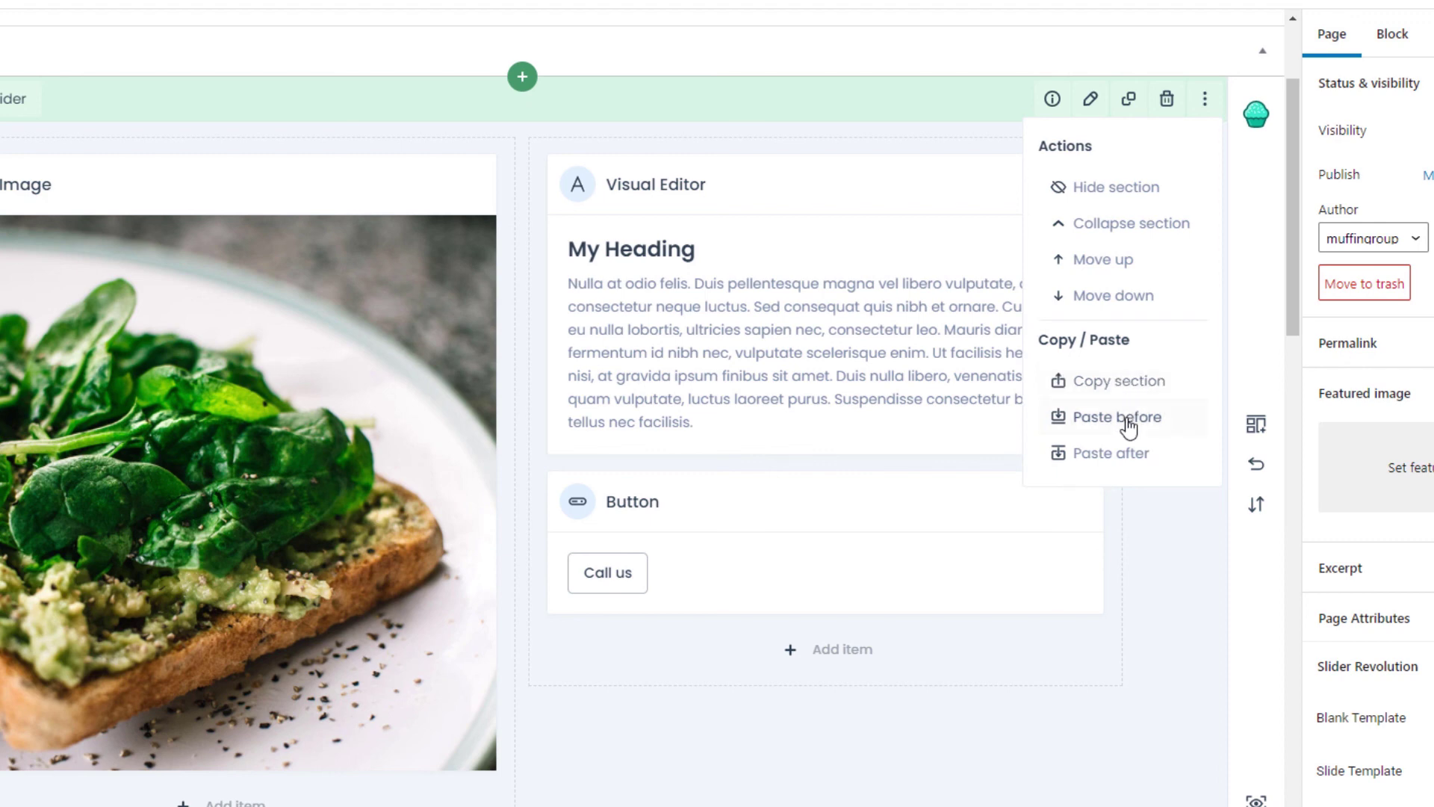
left_click(1122, 457)
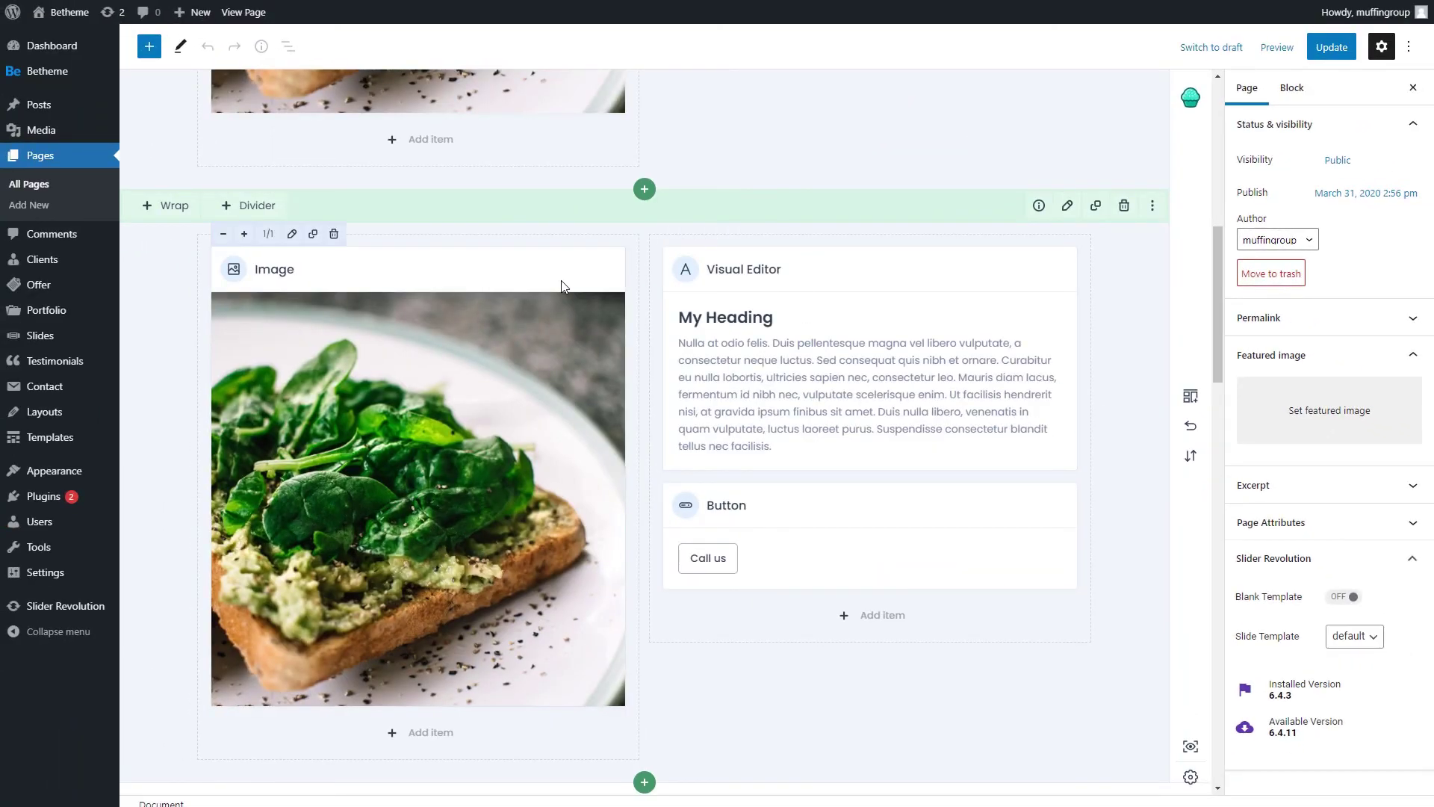
Step: Move the image wrap of the pasted section behind its text wrap to mirror the layout, and preview the page
left_click_drag(564, 285, 1084, 457)
left_click(1192, 747)
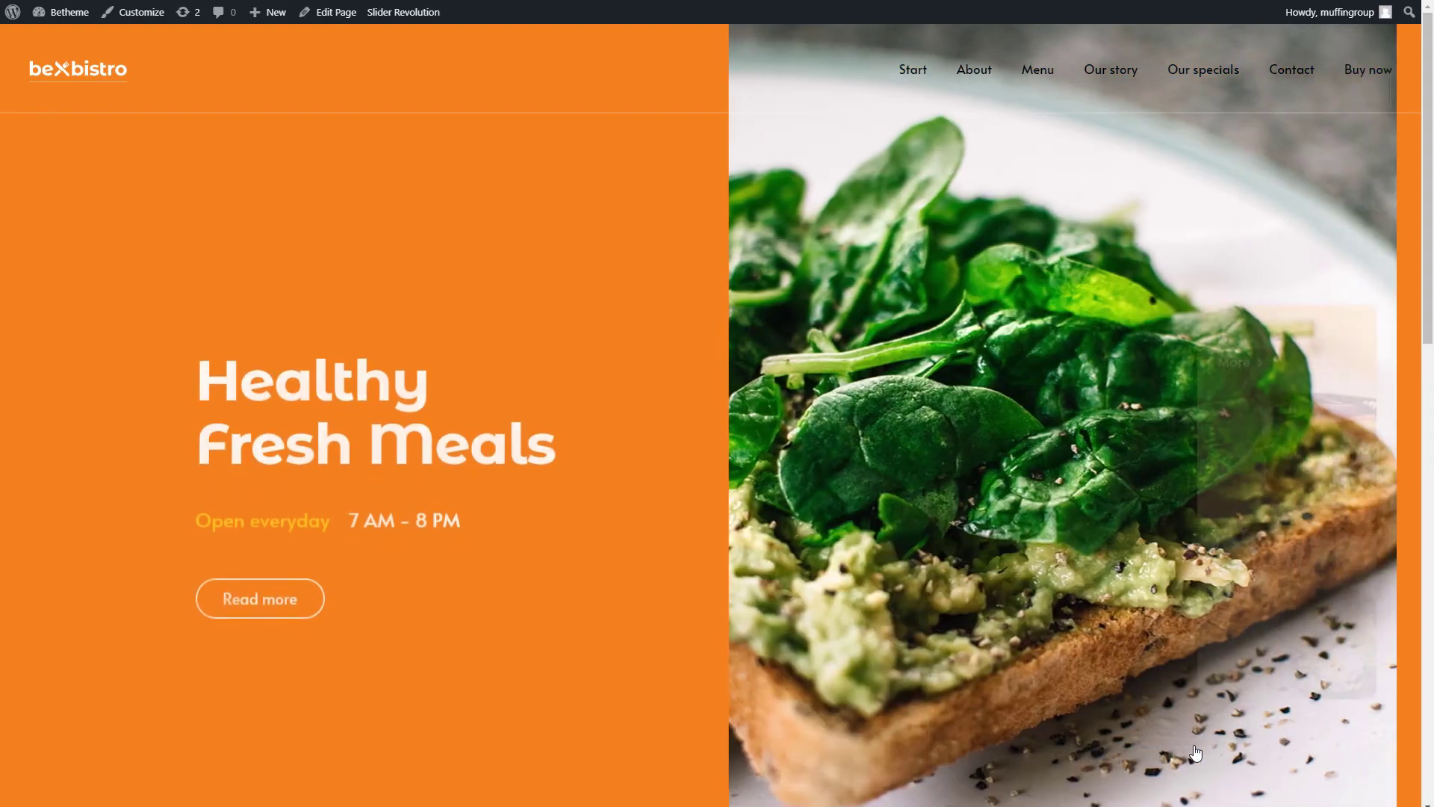
scroll(1193, 746, "down", 12)
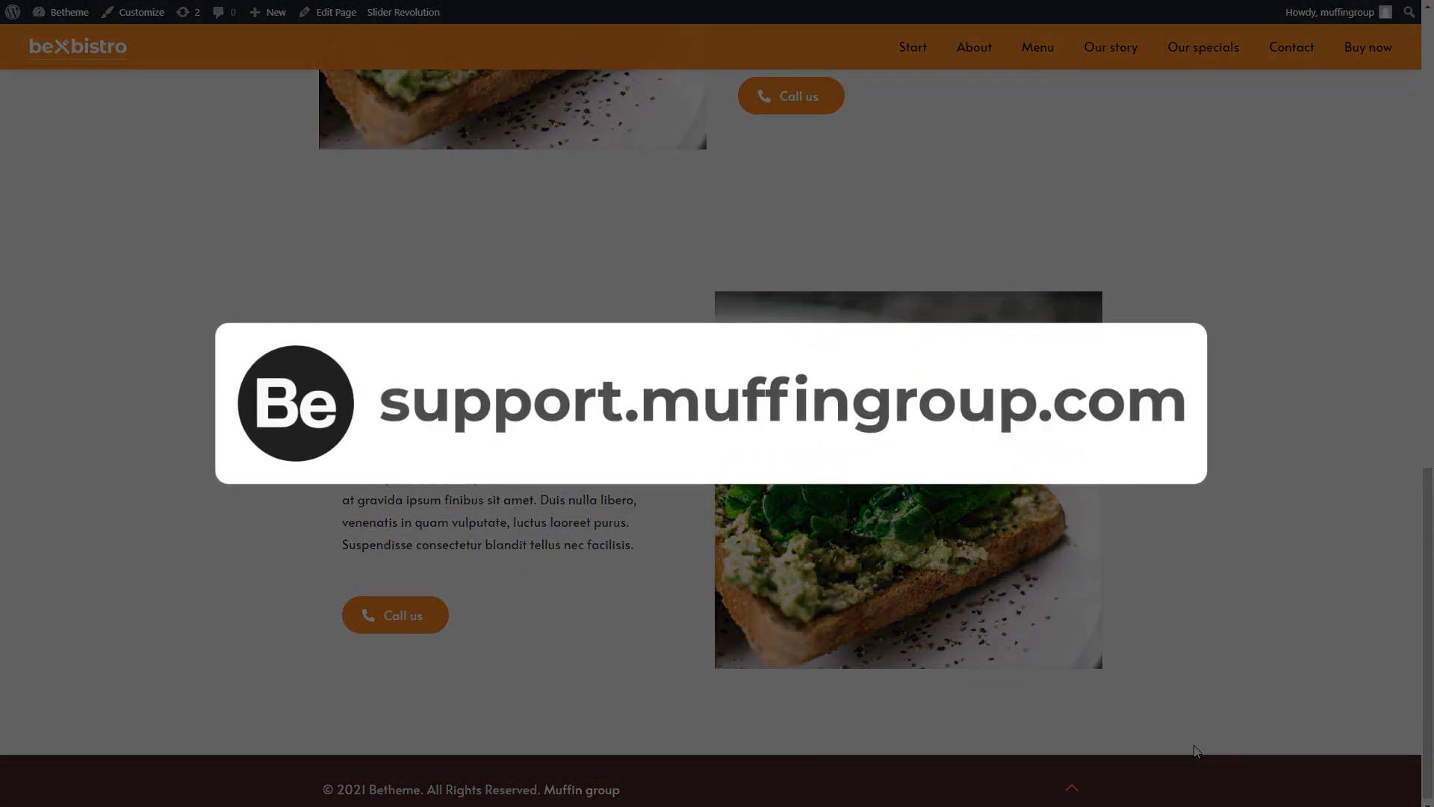
scroll(1193, 751, "up", 5)
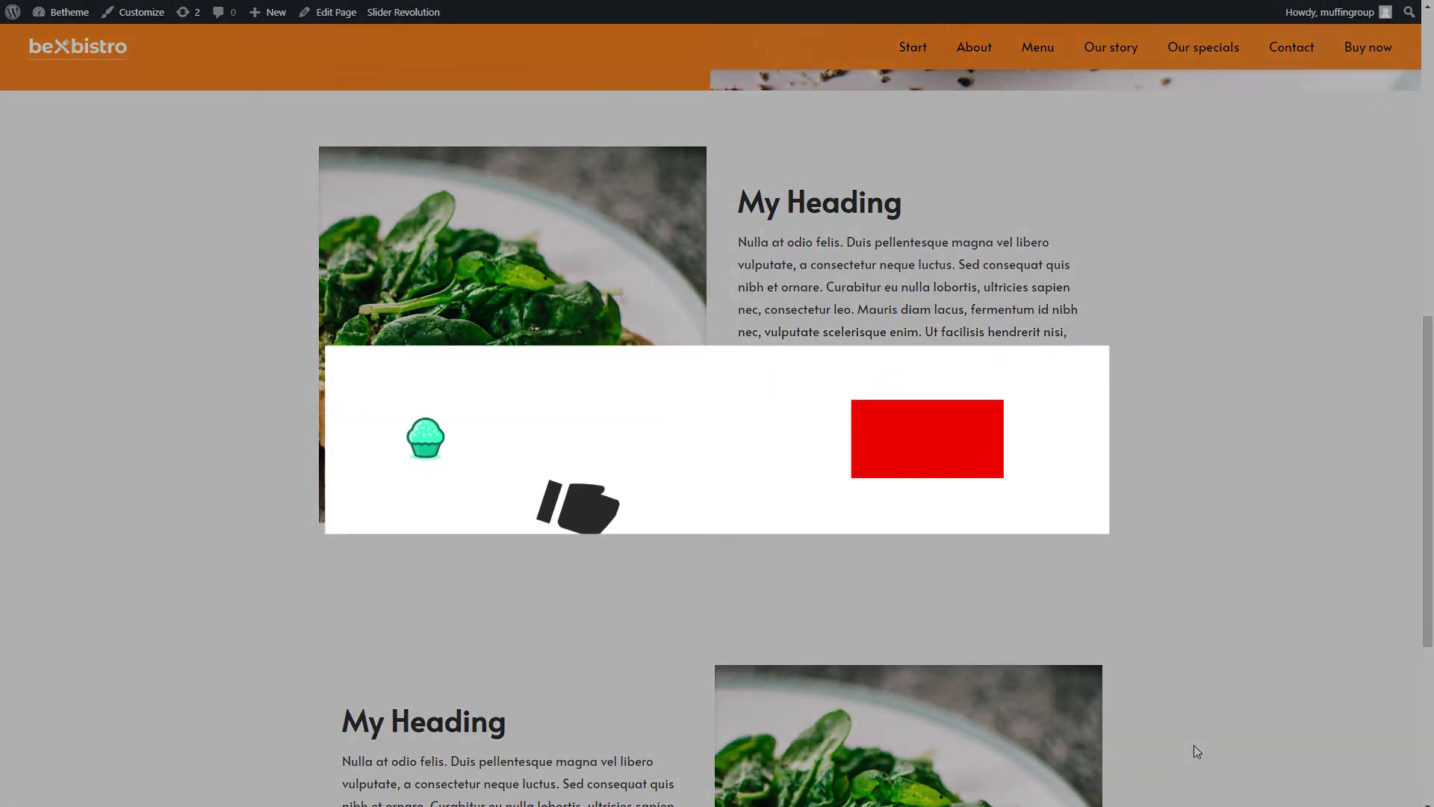
scroll(1194, 746, "down", 4)
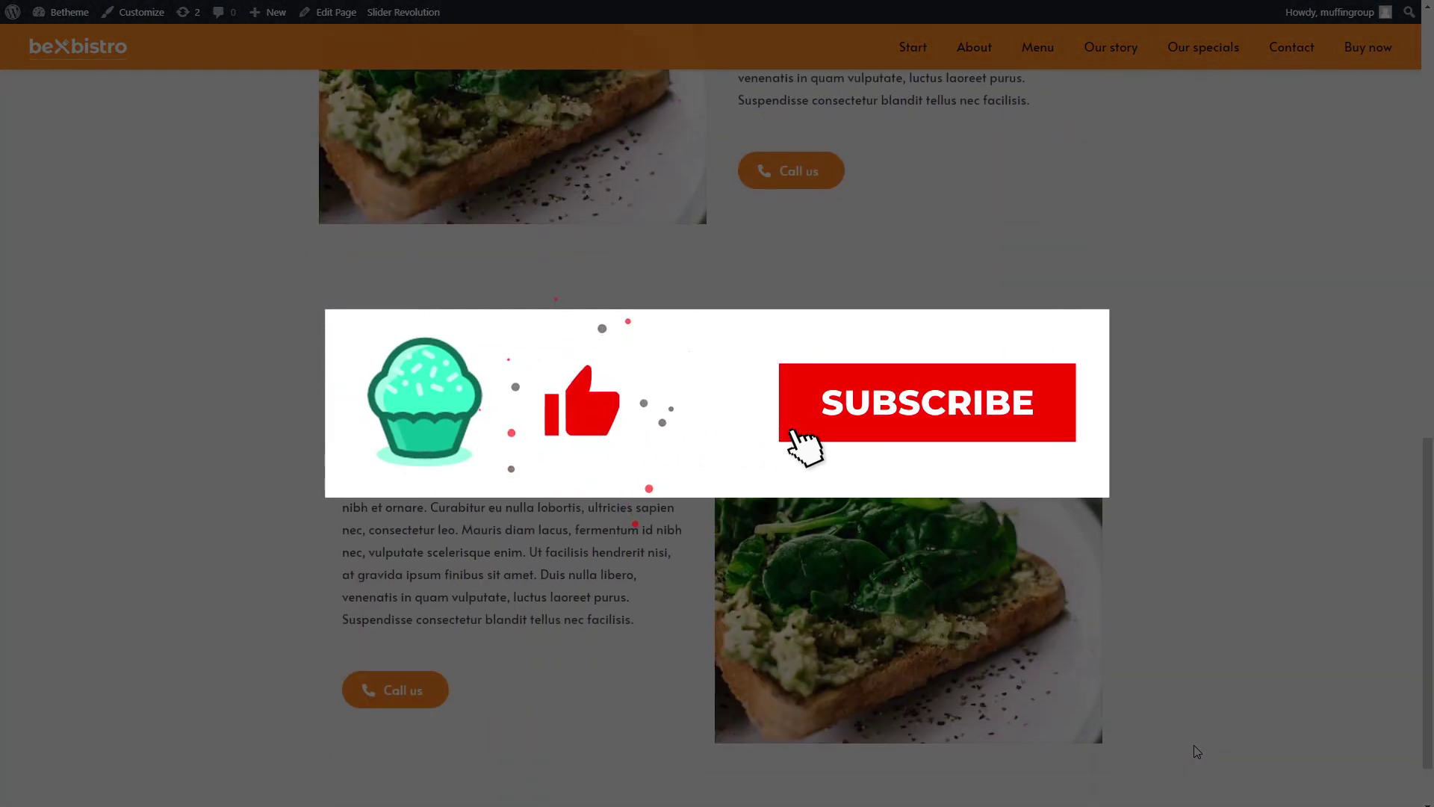